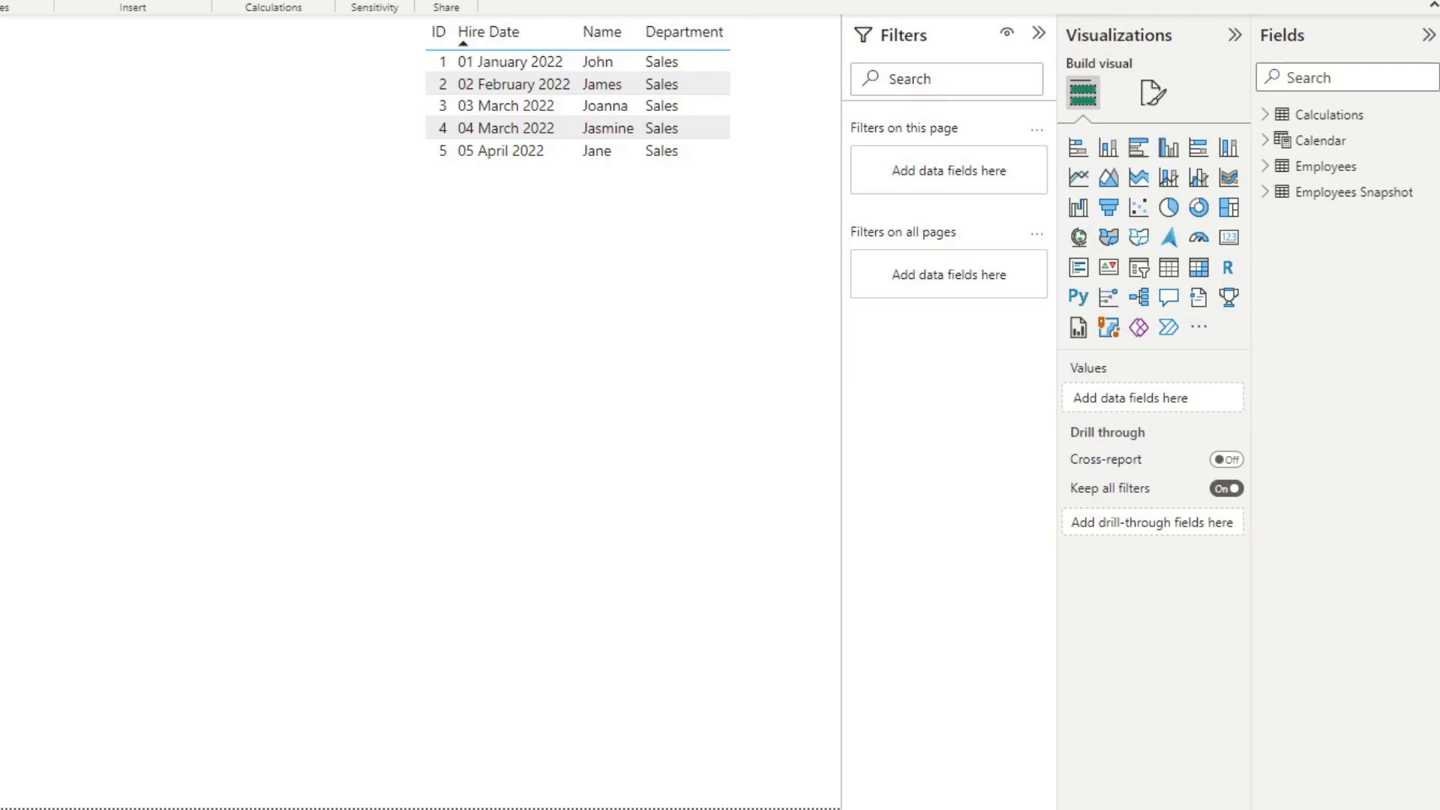
# Expand the Calculations table's fields in the Fields pane
pyautogui.click(300, 280)
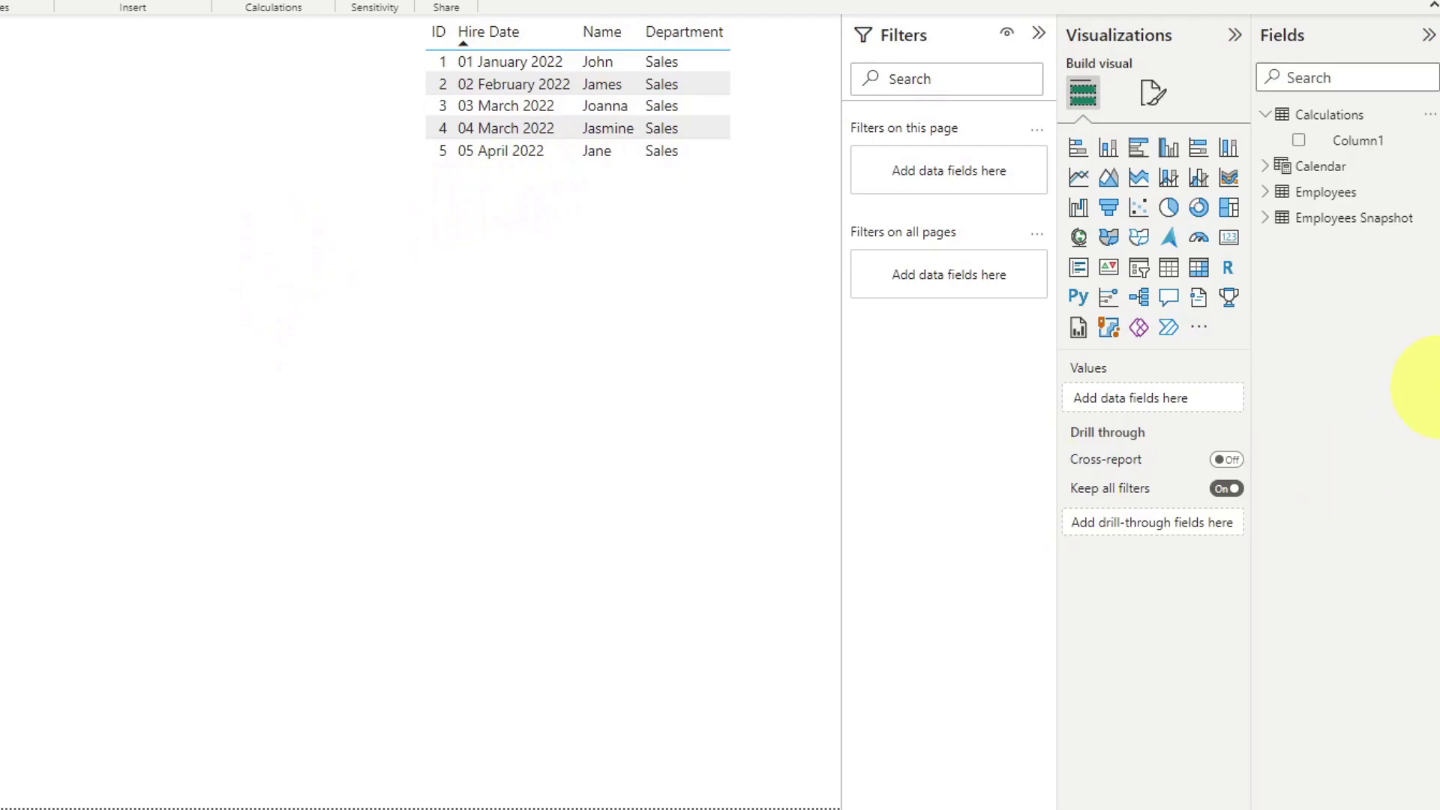
# Begin the measure Current Headcount = CALCULATE(COUNT(Employees[ID]) in Calculations
pyautogui.rightClick(1338, 124)
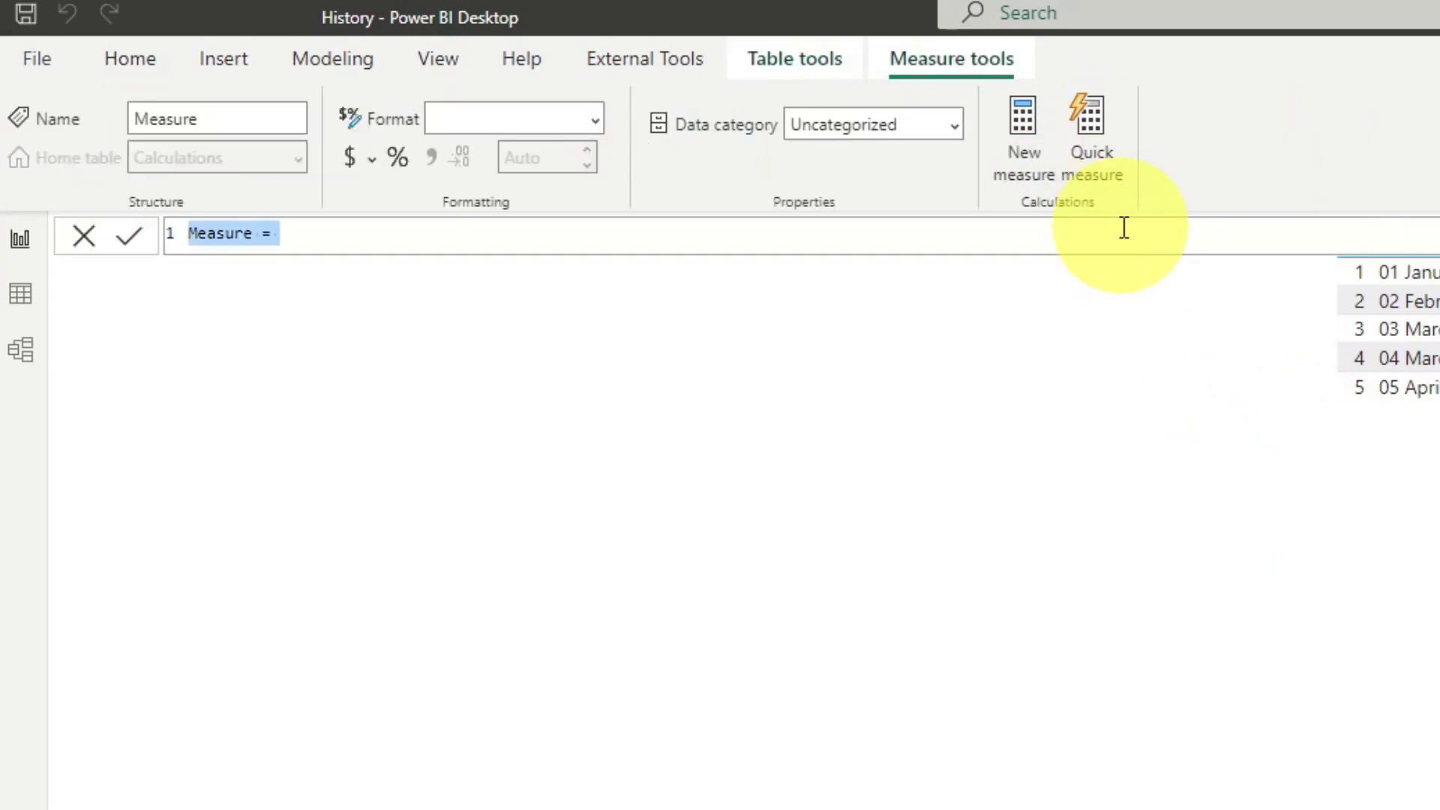
pyautogui.write('Current H')
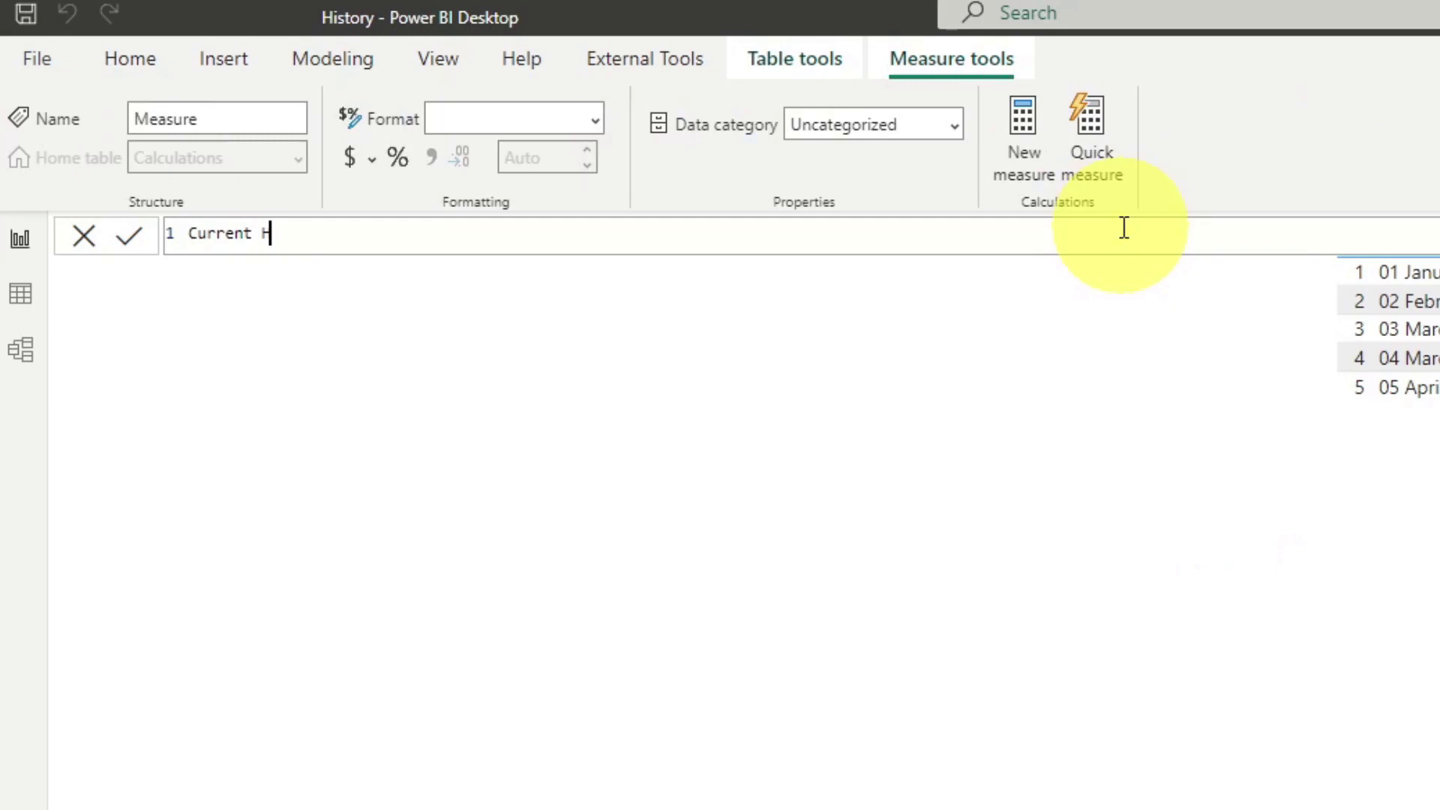
pyautogui.write('eadcount = CA')
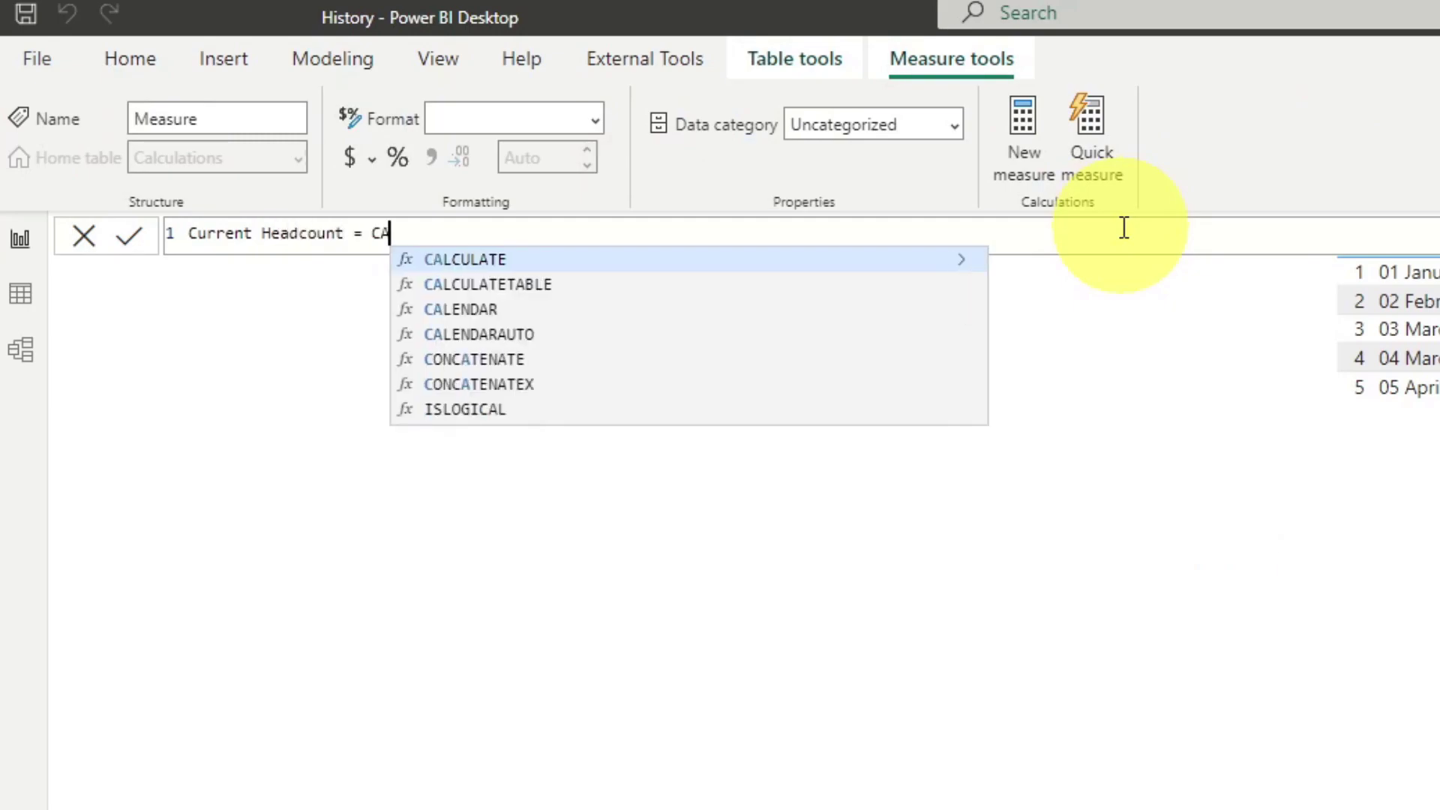
pyautogui.press('Tab')
pyautogui.write('(')
pyautogui.hotkey('shift', 'Return')
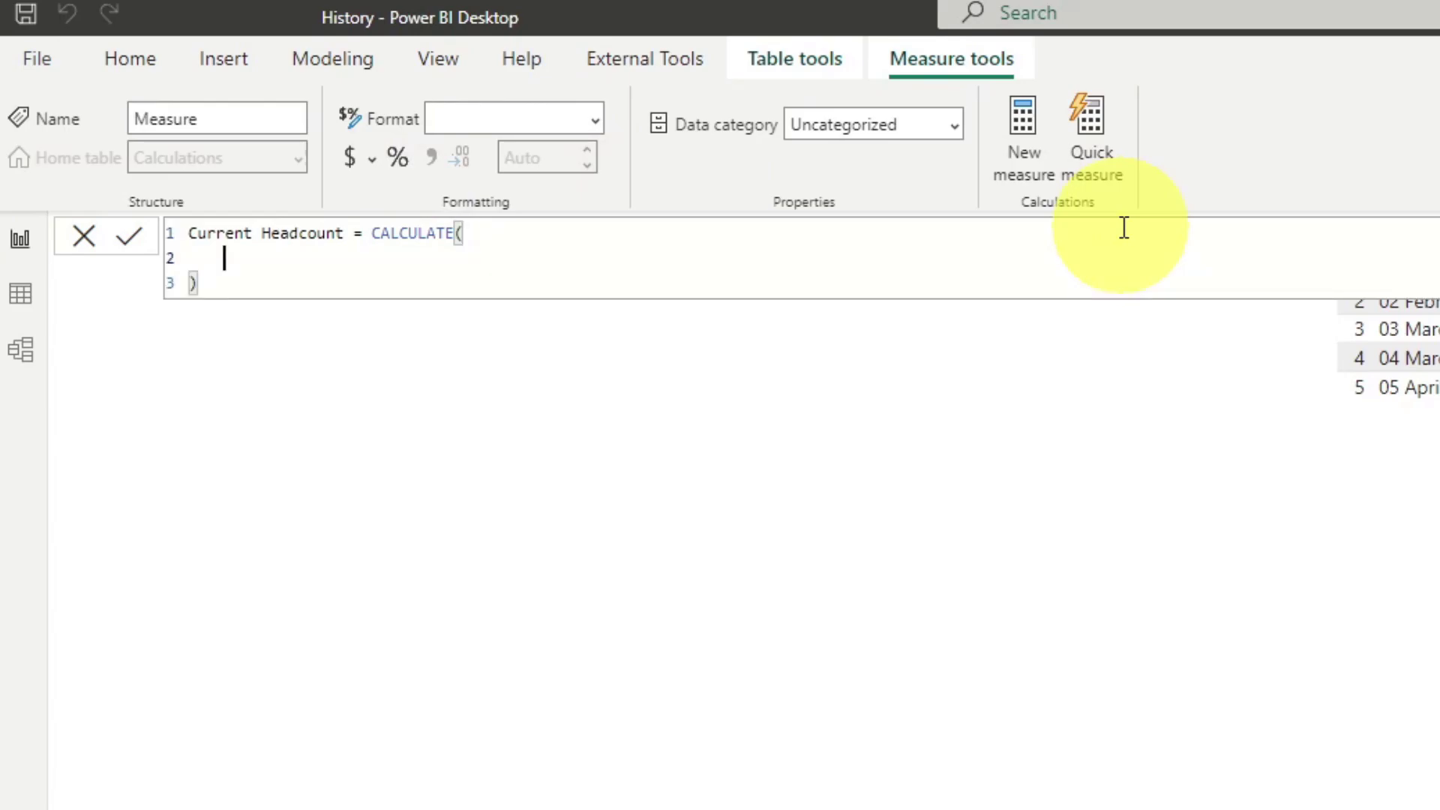
pyautogui.write('CO')
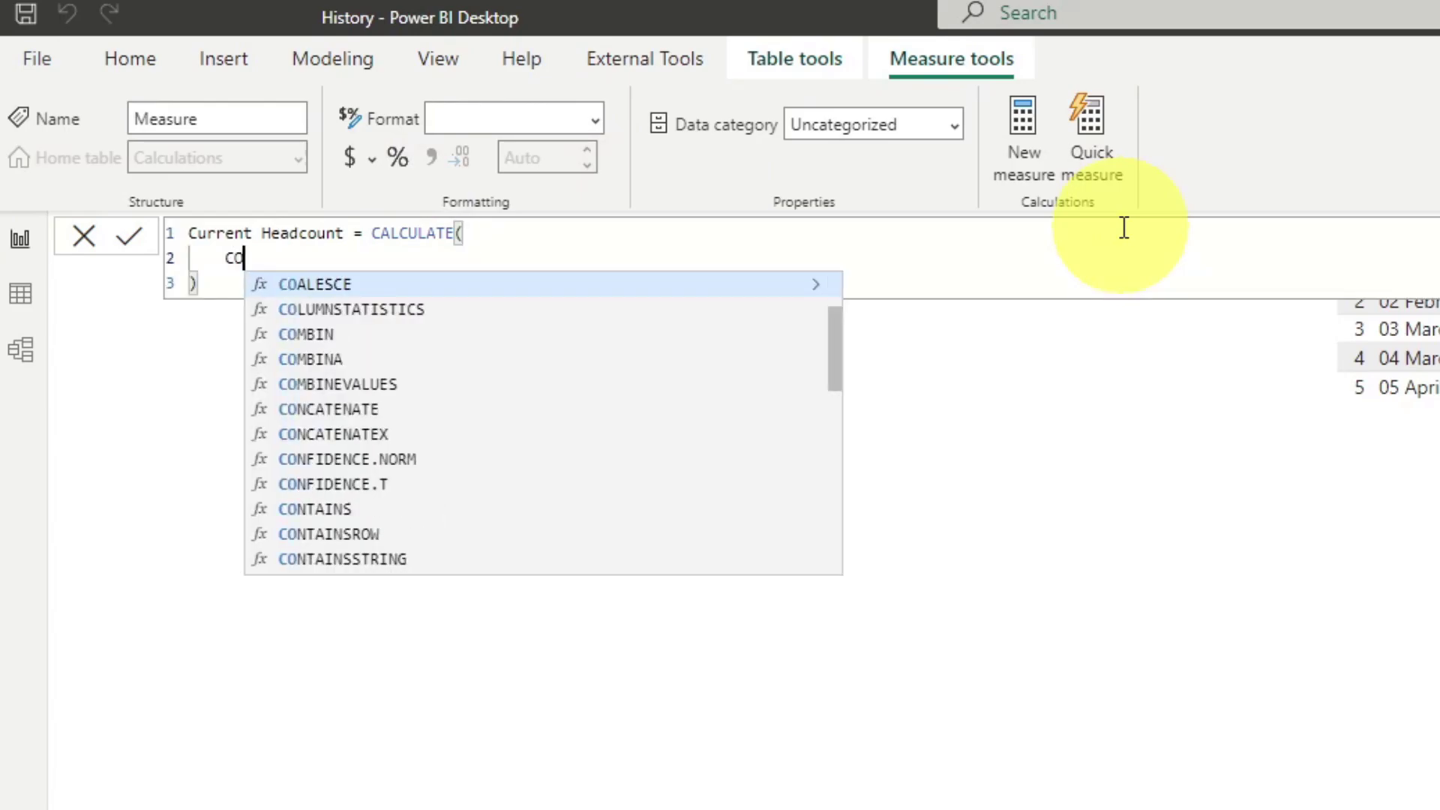
pyautogui.write('UNT(Emplo')
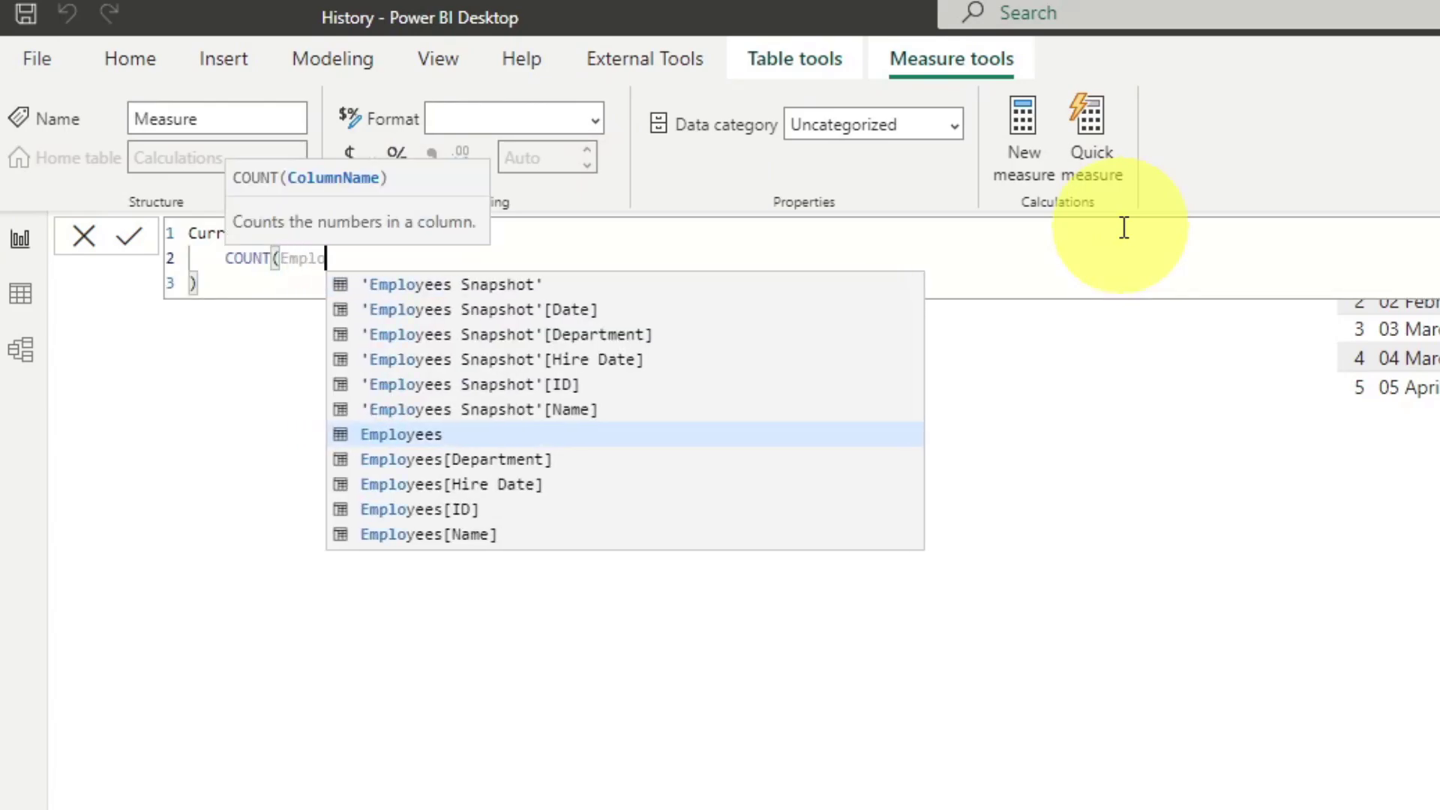
pyautogui.press('Up')
pyautogui.press('Up')
pyautogui.press('Down')
pyautogui.press('Down')
pyautogui.press('Down')
pyautogui.press('Down')
pyautogui.press('Down')
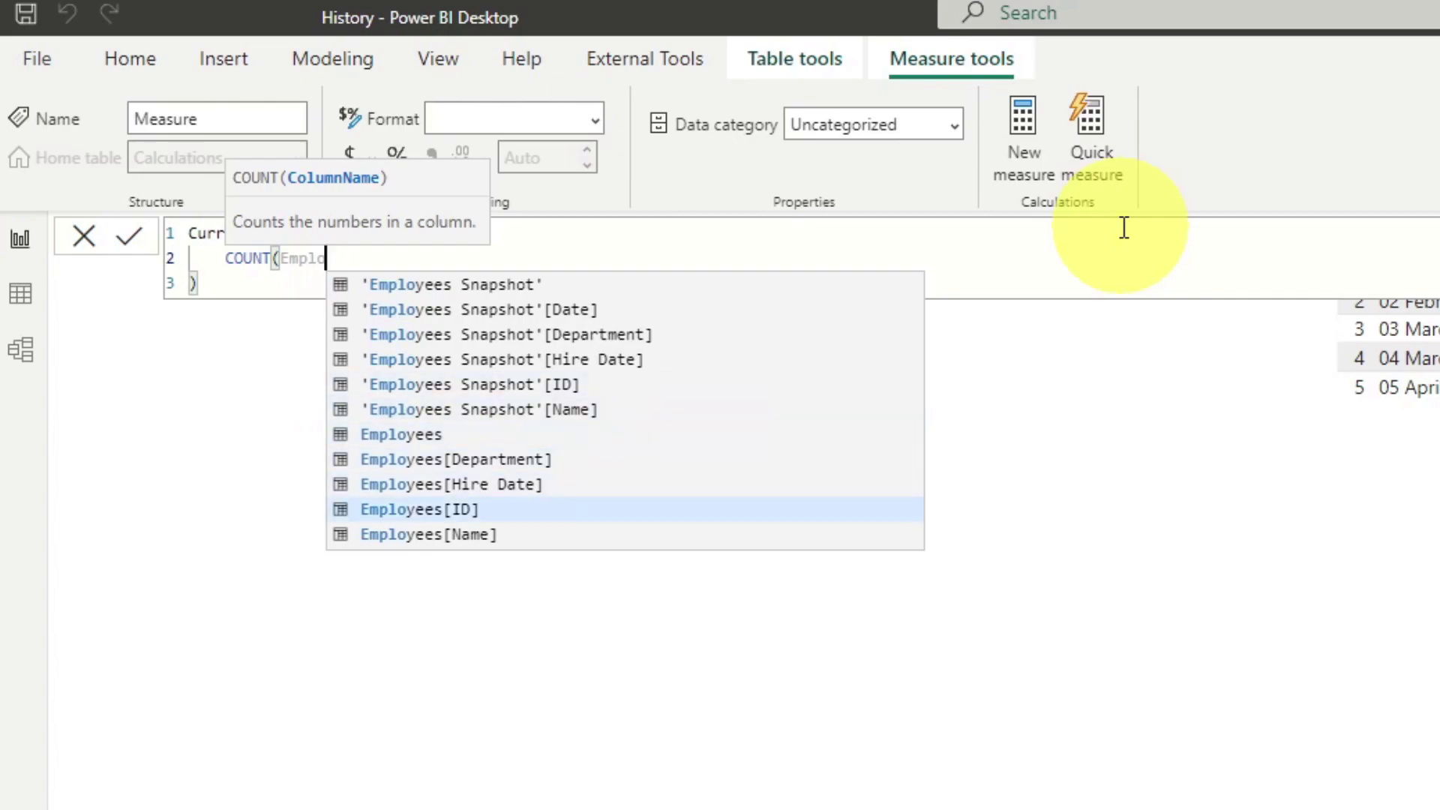
pyautogui.press('Tab')
pyautogui.write(')')
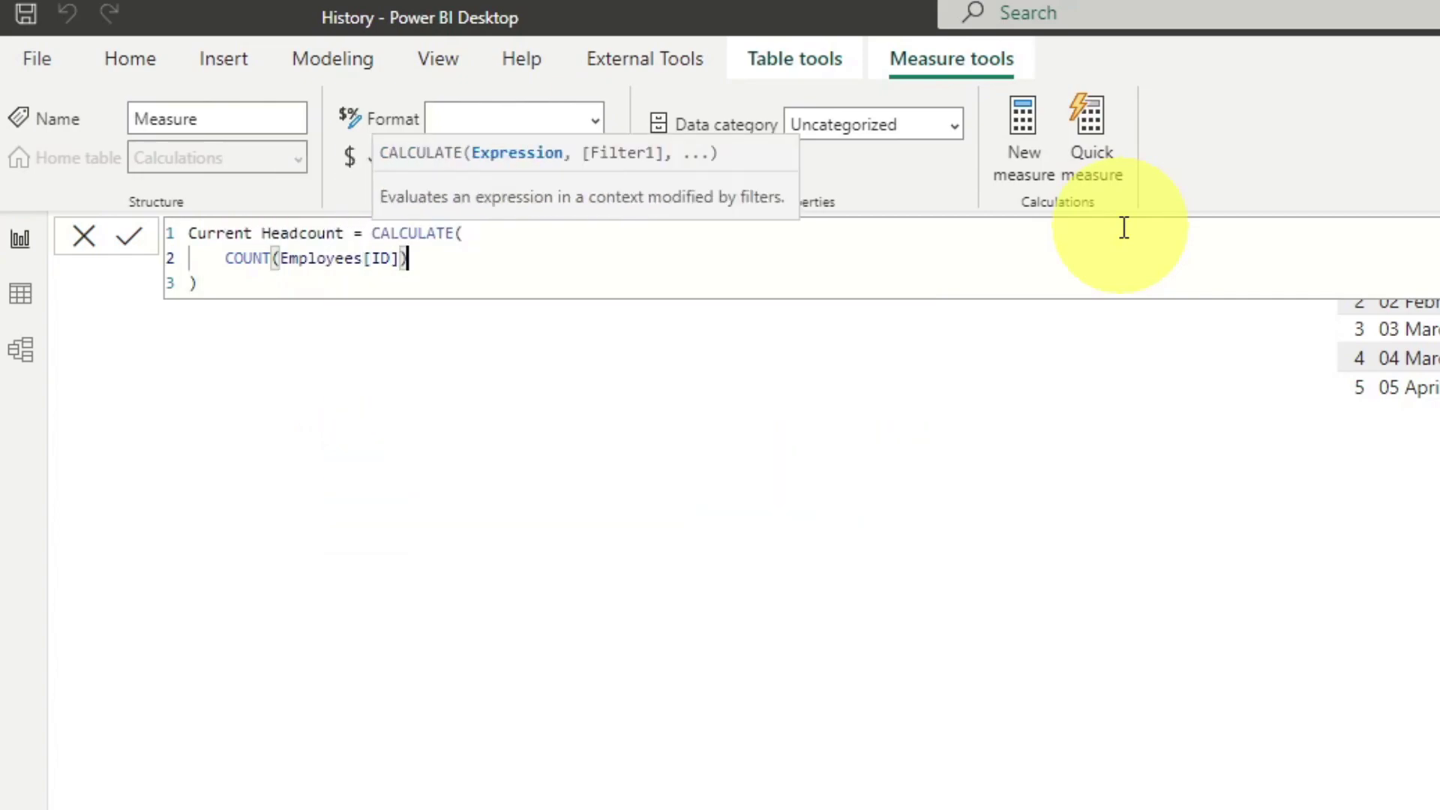
# Add FILTER over the Employees table as CALCULATE's filter argument
pyautogui.hotkey('shift', 'Return')
pyautogui.write(', FILT')
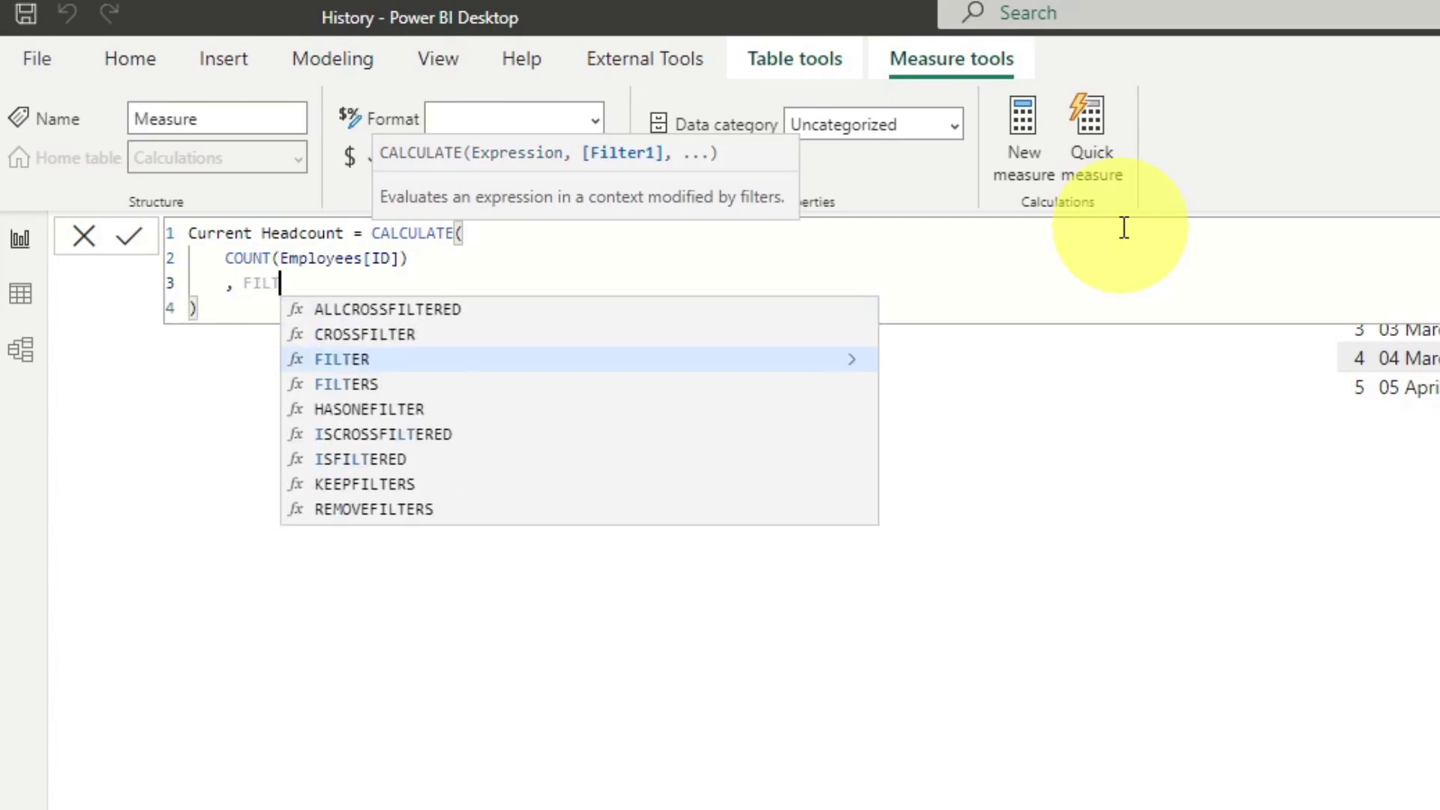
pyautogui.press('Tab')
pyautogui.hotkey('shift', 'Return')
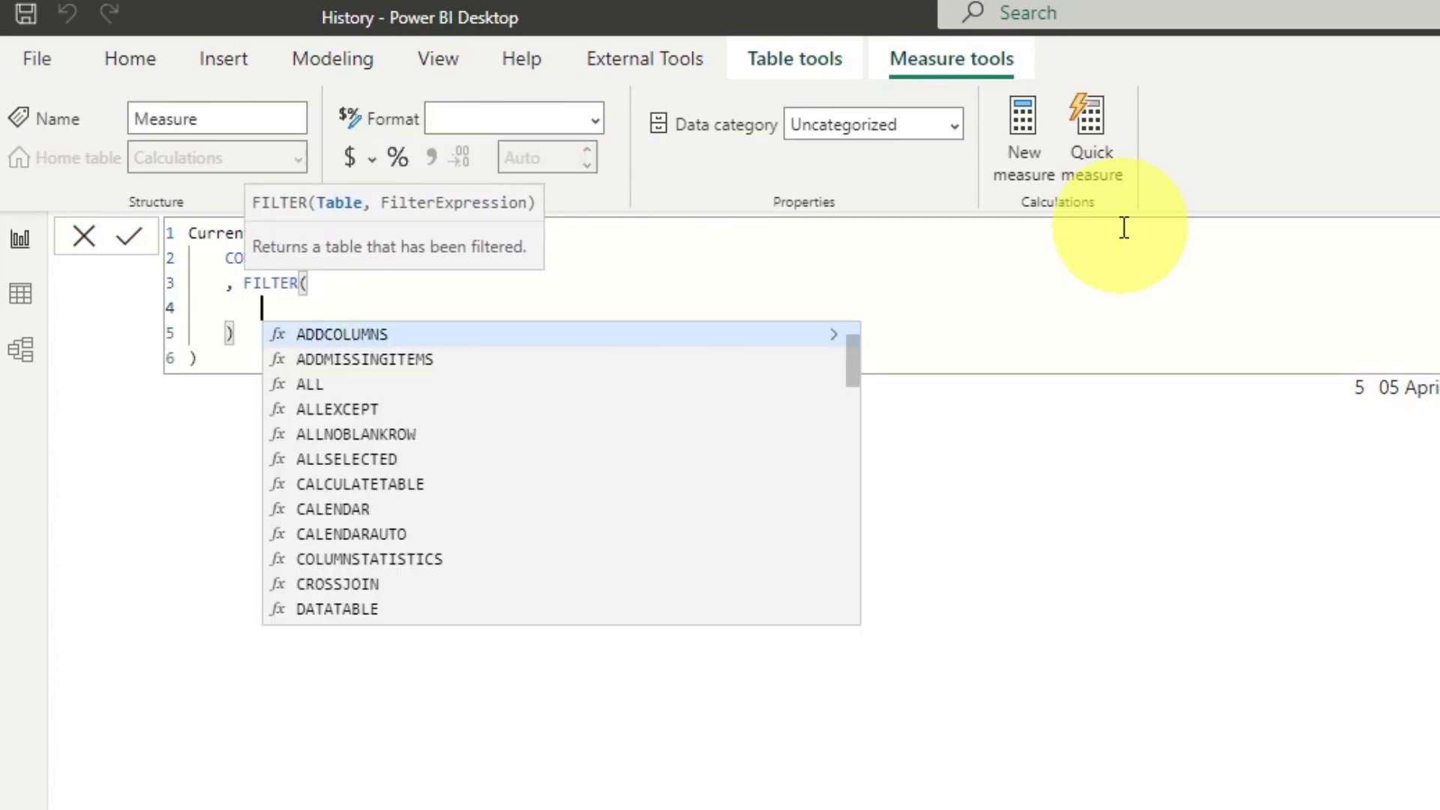
pyautogui.write('Employees')
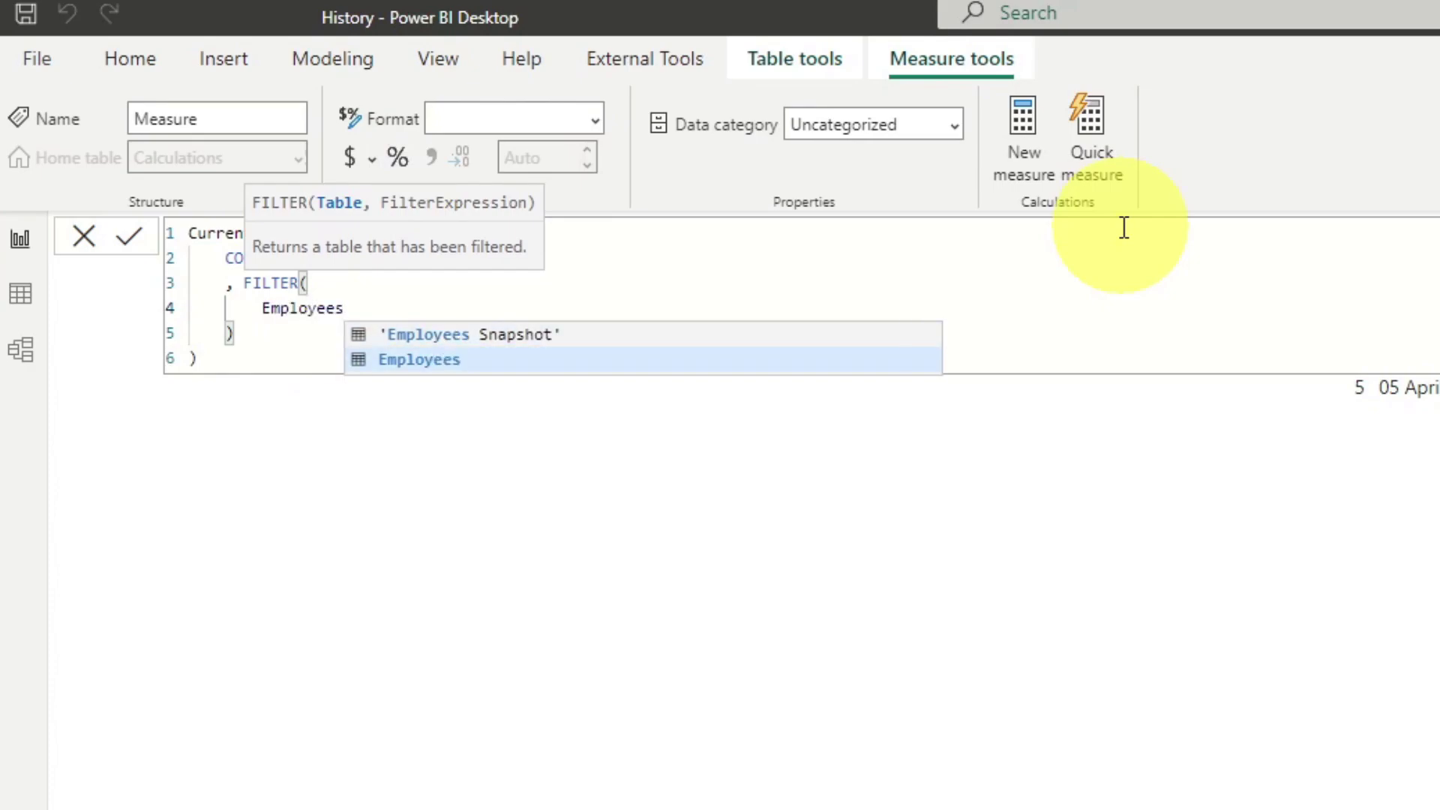
pyautogui.press('Return')
pyautogui.press('Return')
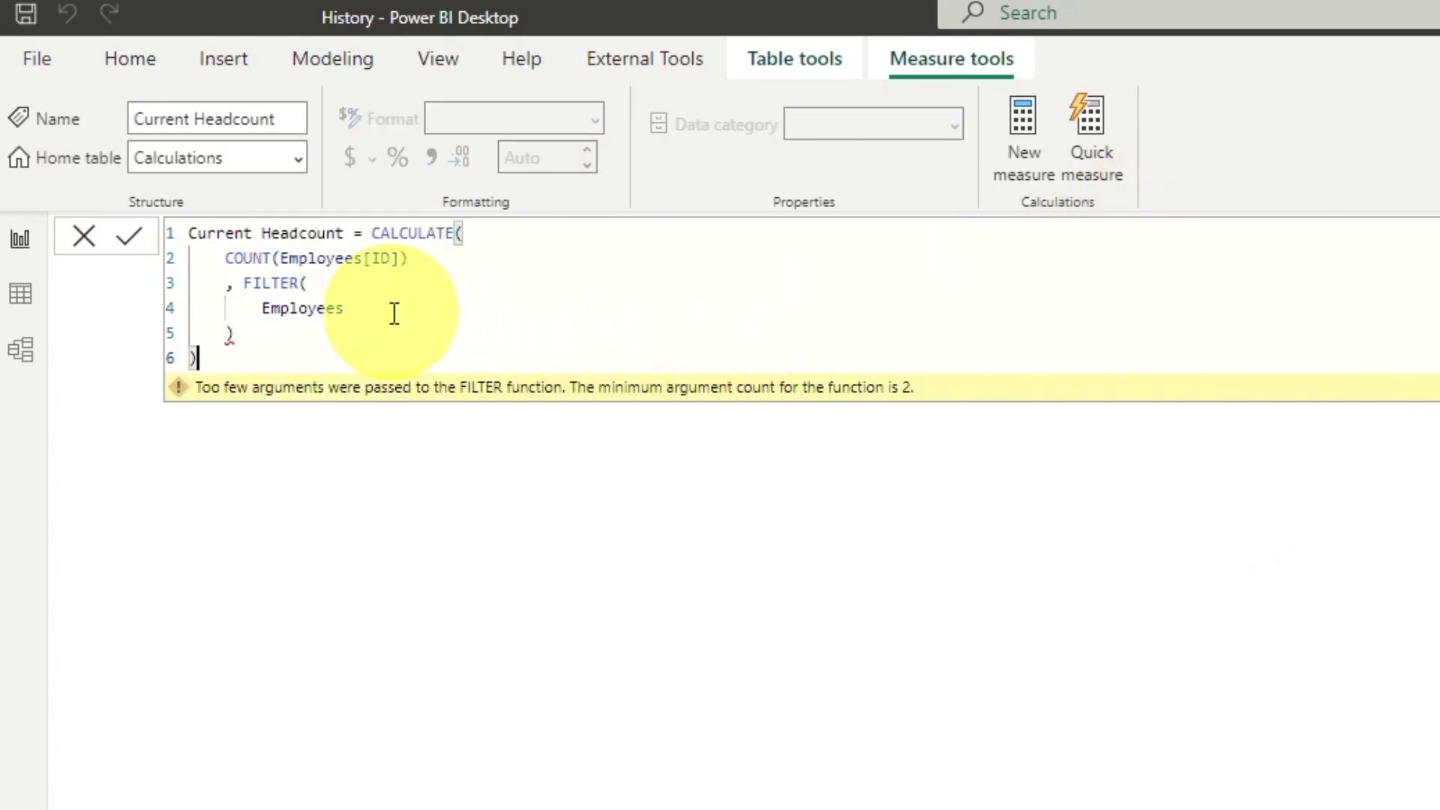
# Complete the filter condition Employees[Hire Date] <= MAX('Calendar'[Date])
pyautogui.click(395, 313)
pyautogui.hotkey('shift', 'Return')
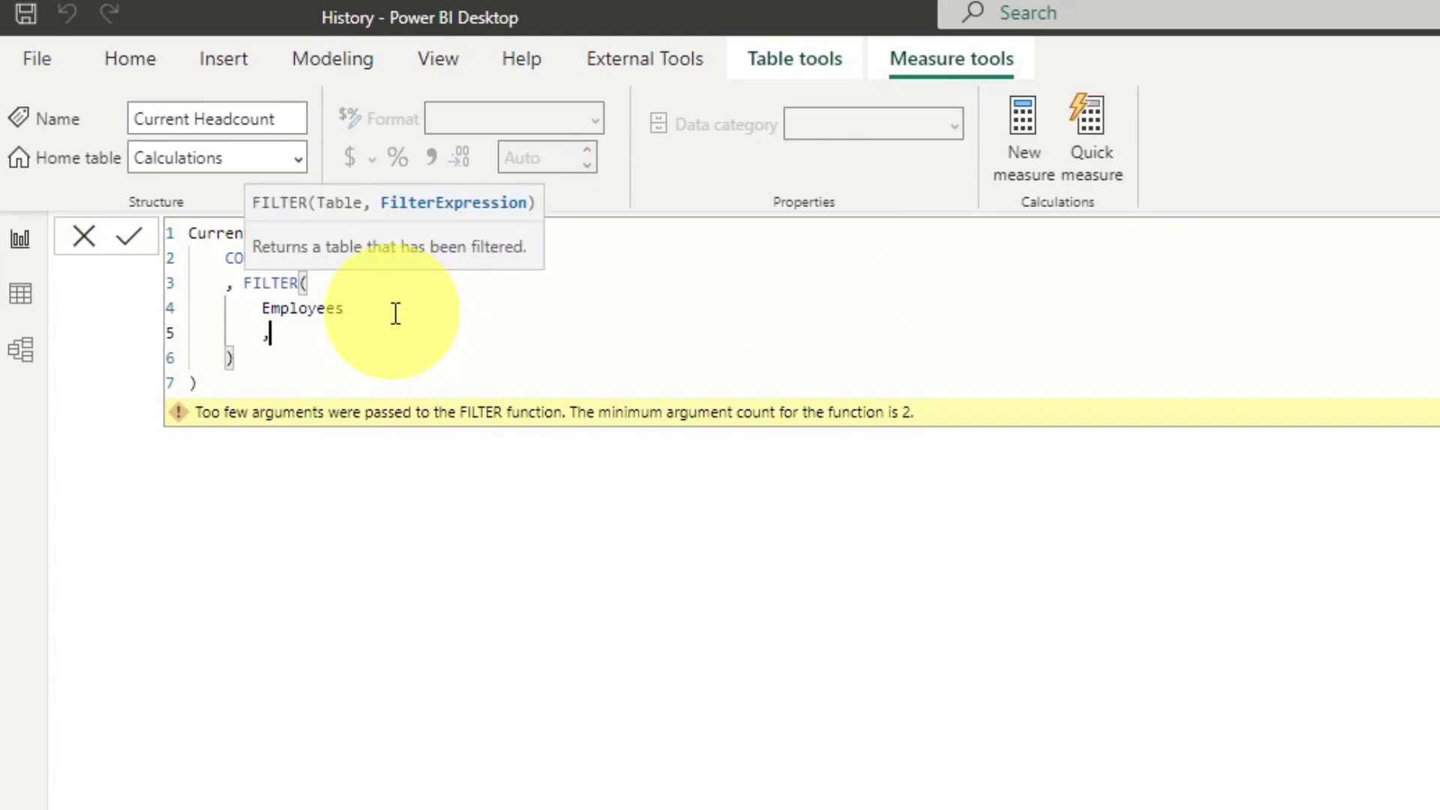
pyautogui.write(', Hire')
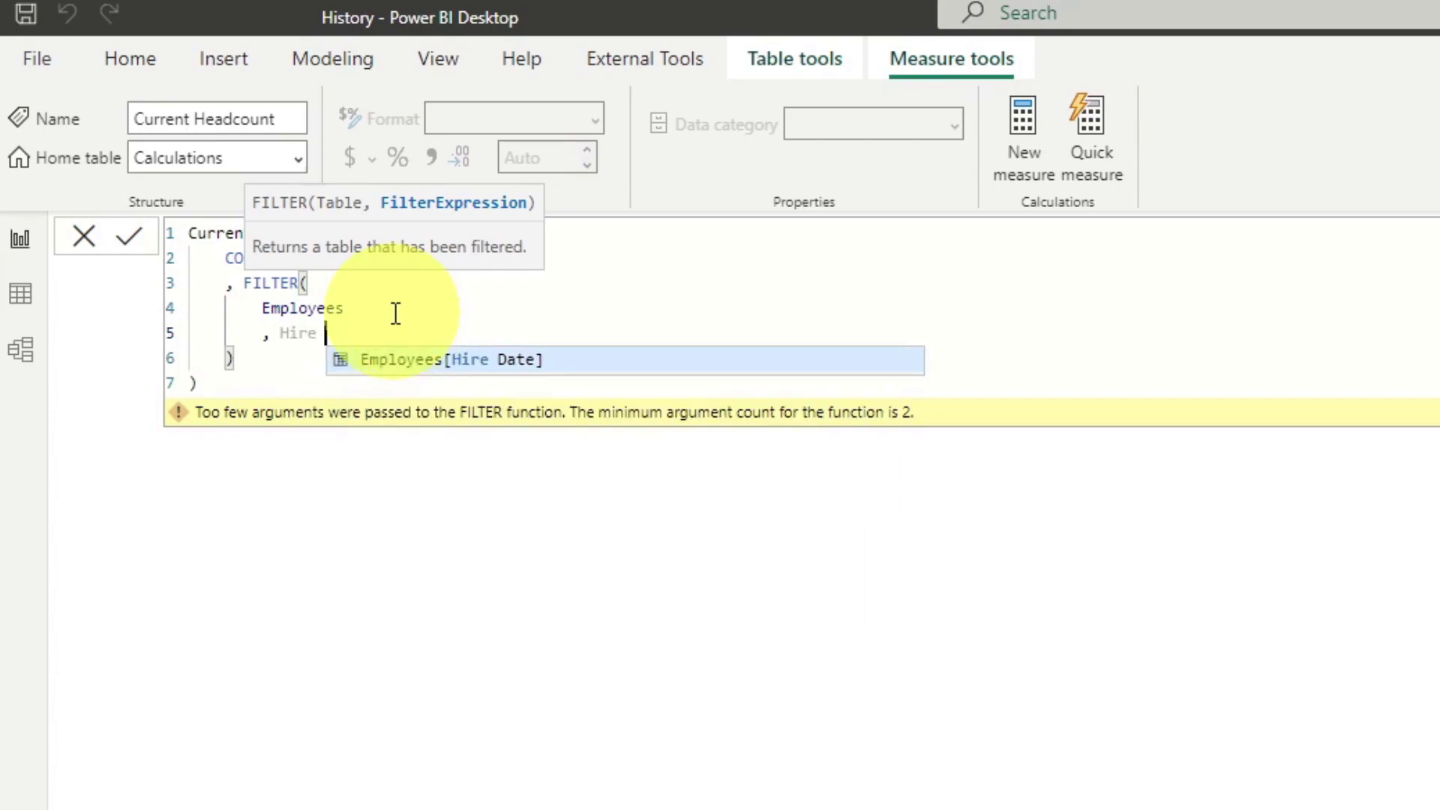
pyautogui.press('Tab')
pyautogui.write('<=')
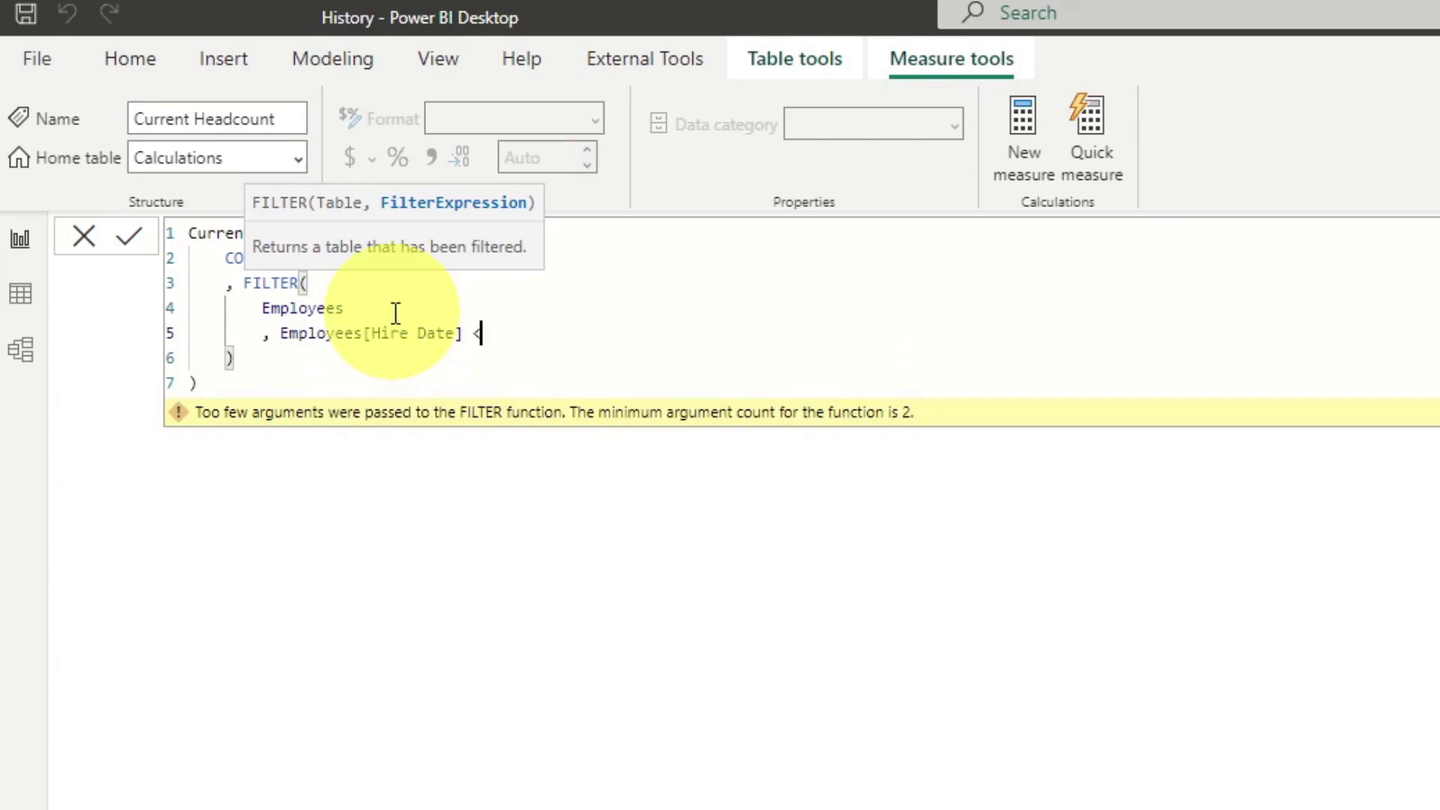
pyautogui.press('Escape')
pyautogui.write('MAX(Da')
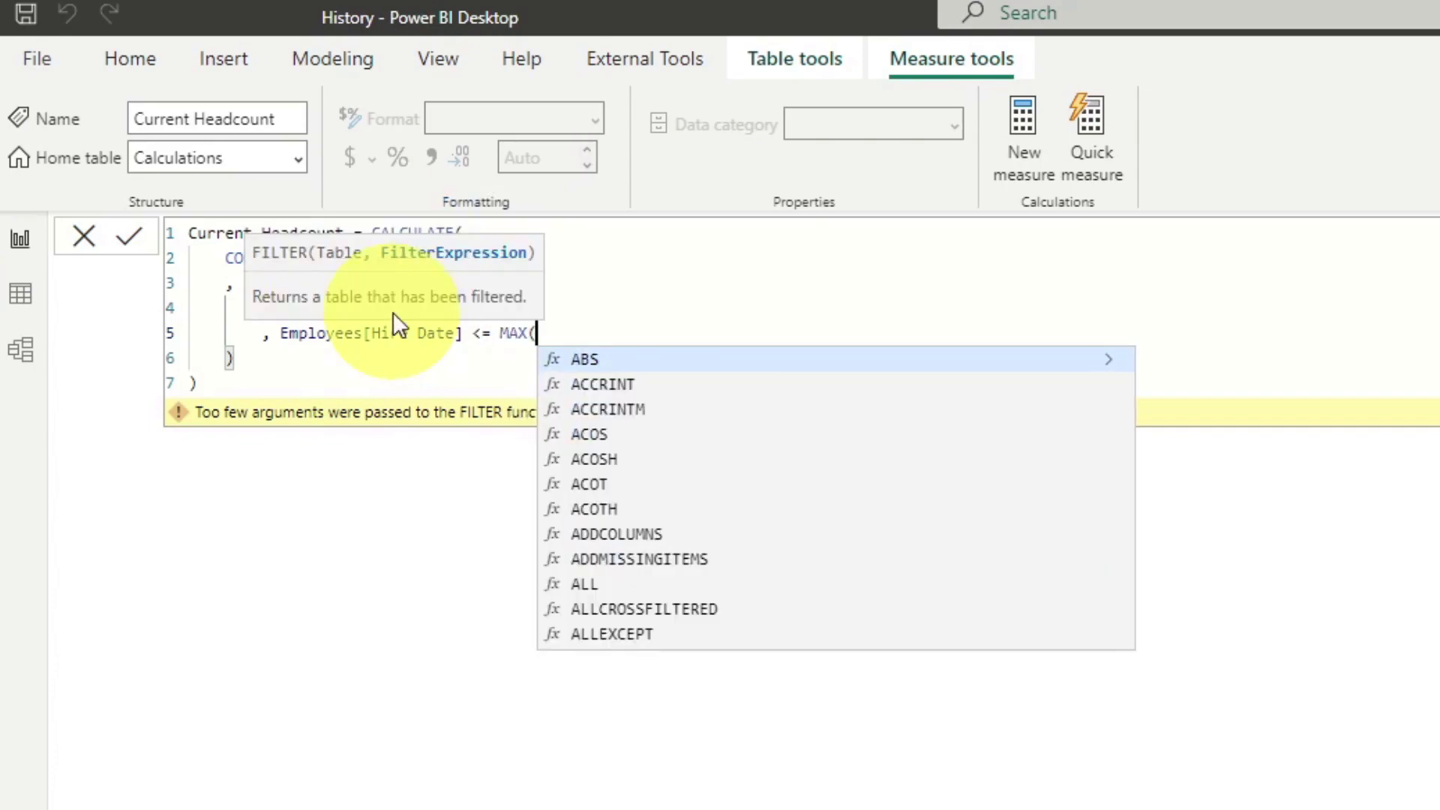
pyautogui.press('BackSpace')
pyautogui.press('BackSpace')
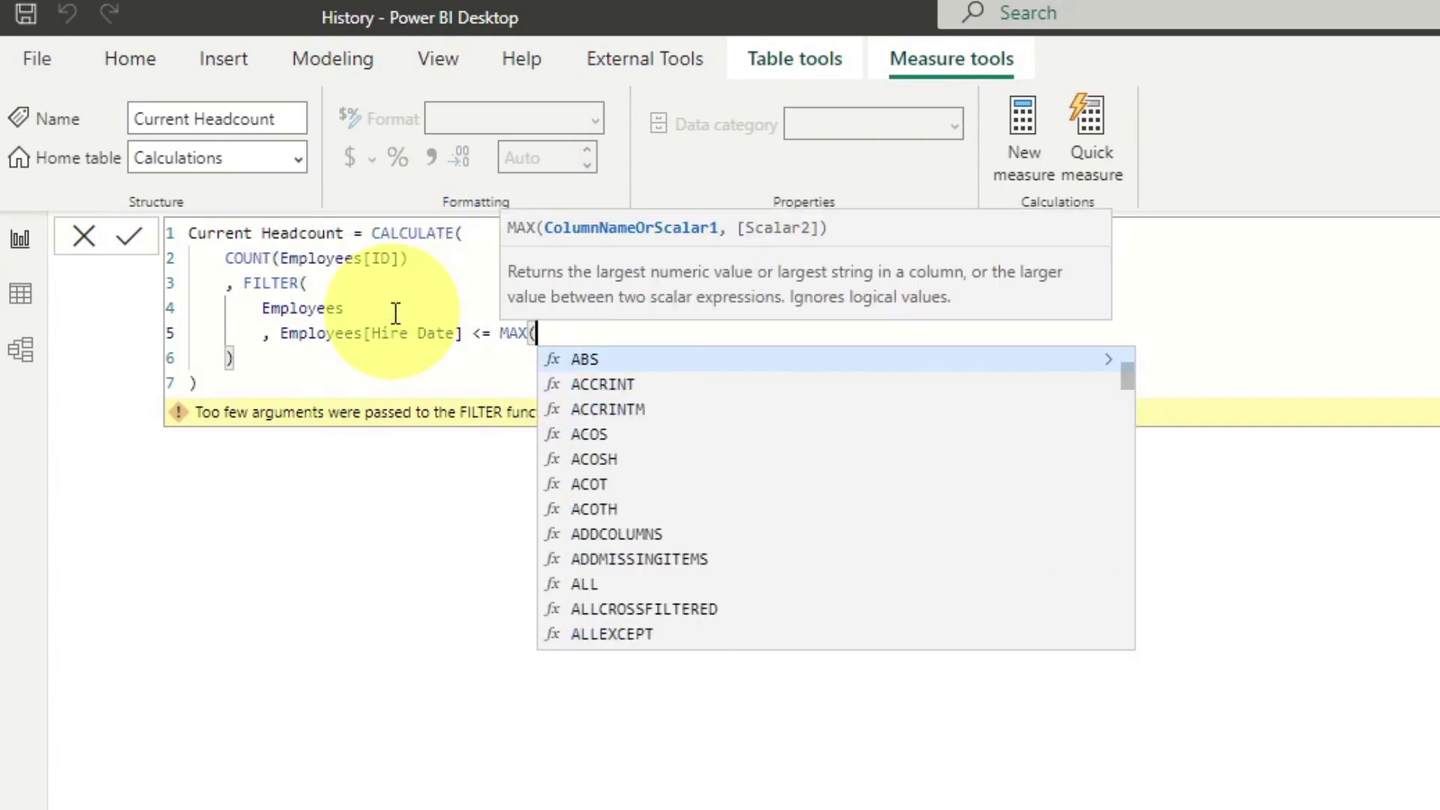
pyautogui.write("'Calendar'[Date]")
pyautogui.press('Tab')
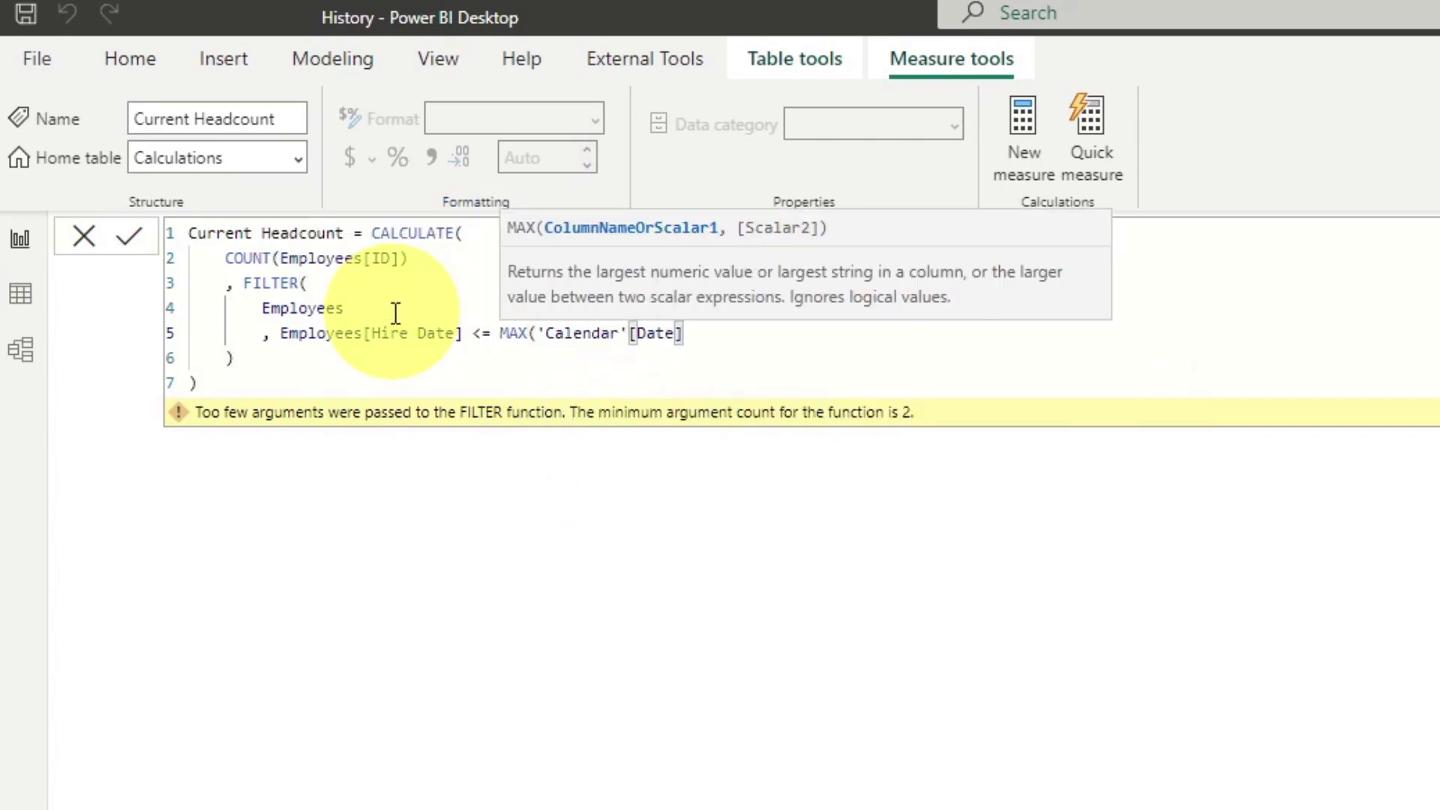
pyautogui.write(')')
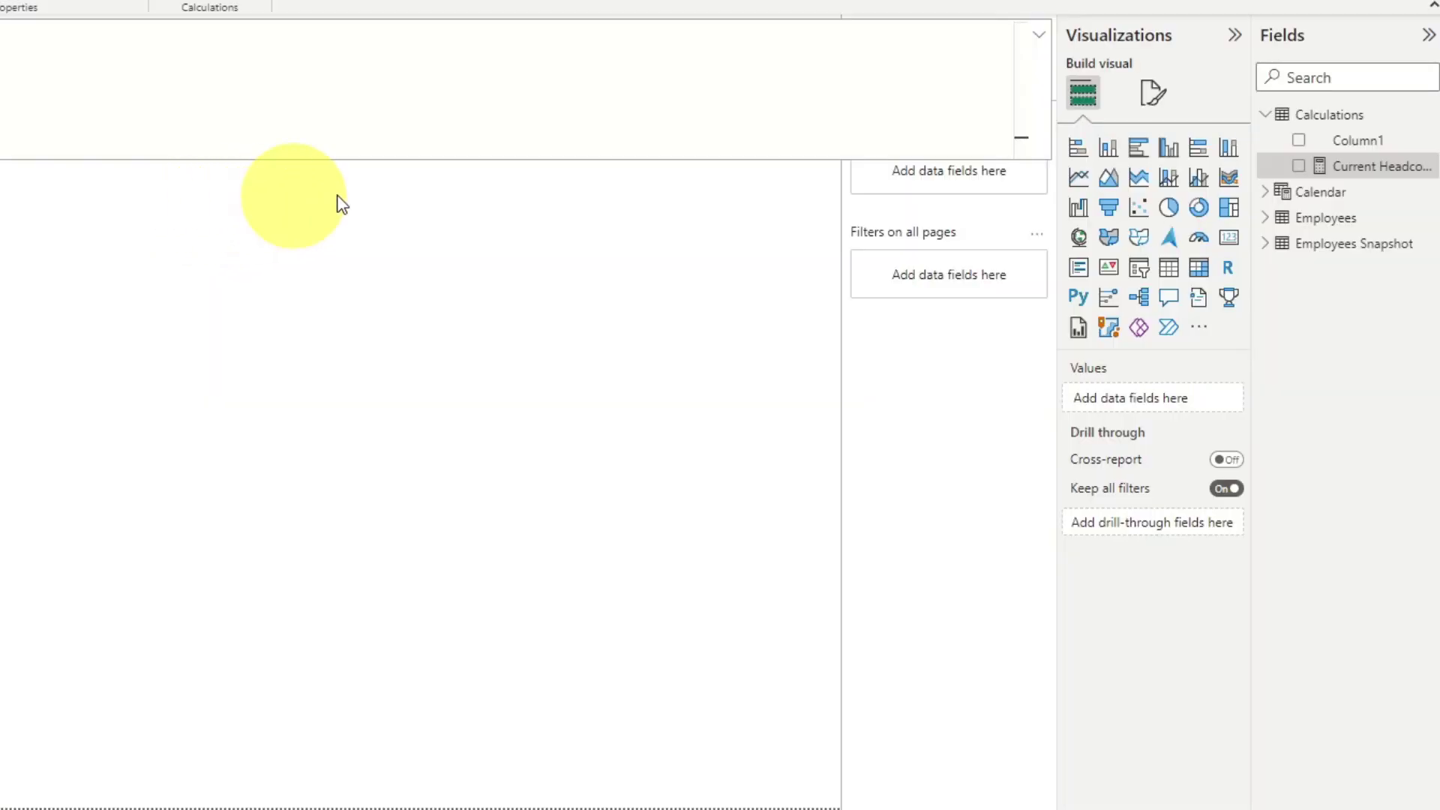
# Create a new table of Calendar Year Month with Current Headcount, after undoing a misplaced drop
pyautogui.click(450, 345)
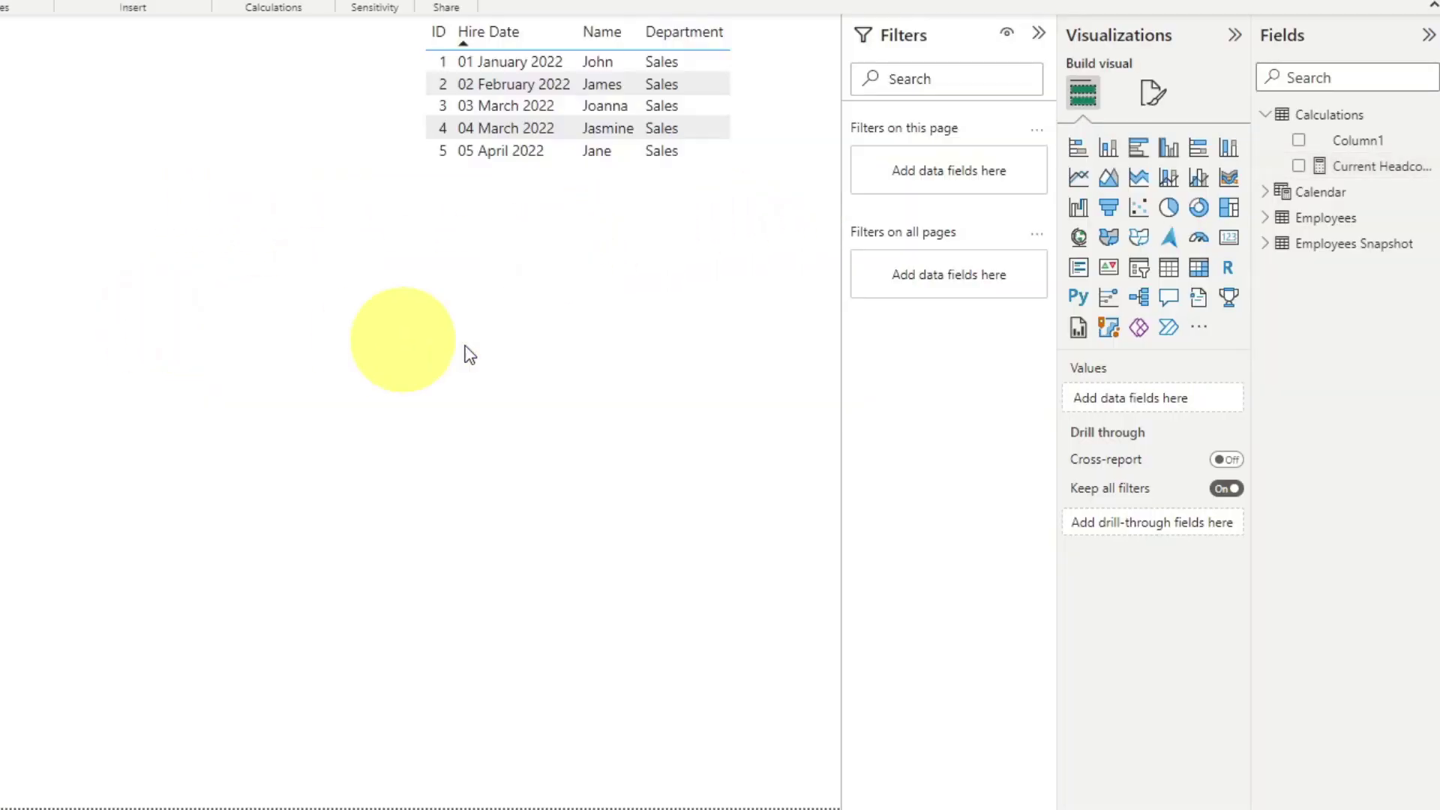
pyautogui.click(1267, 192)
pyautogui.moveTo(1348, 435); pyautogui.dragTo(546, 363)
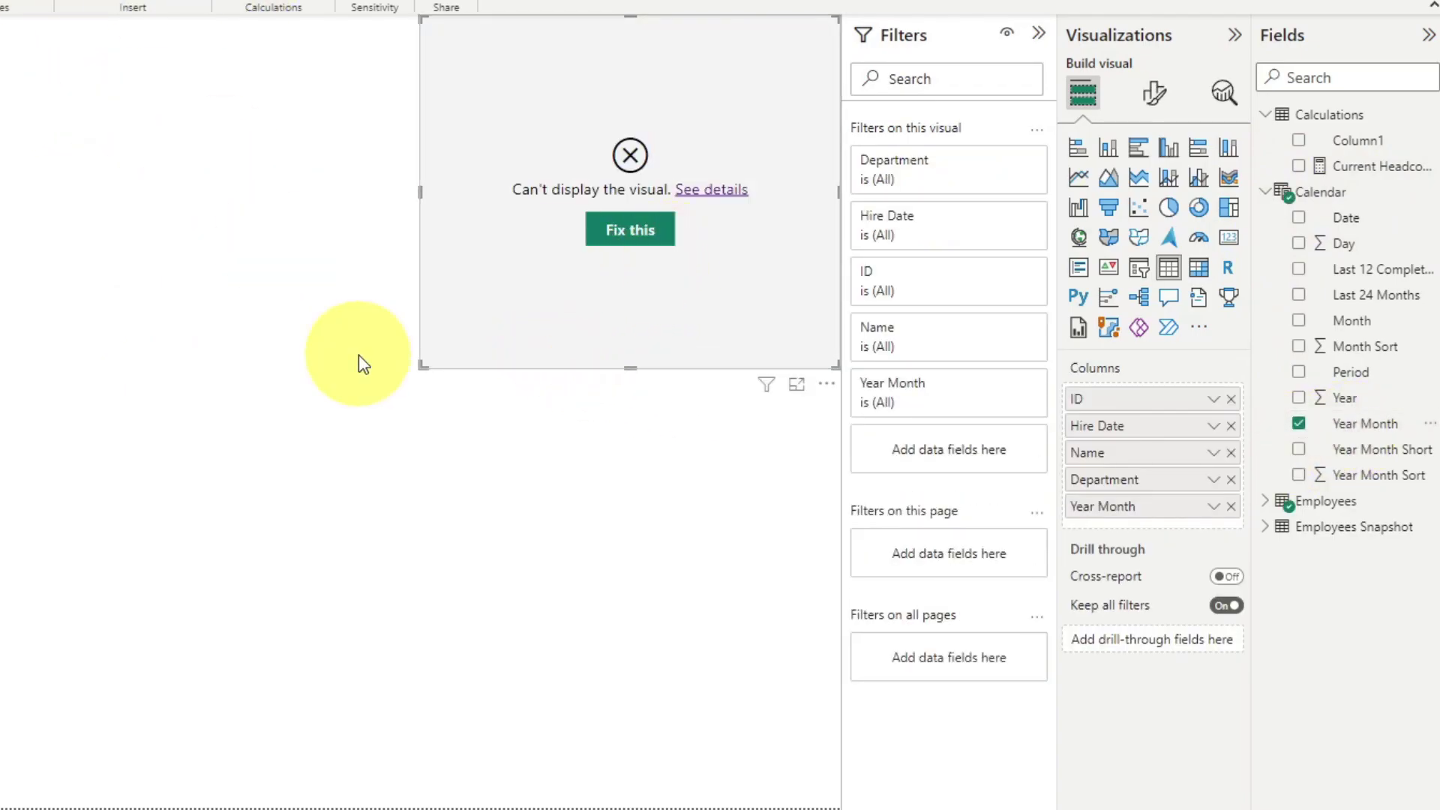
pyautogui.hotkey('ctrl', 'z')
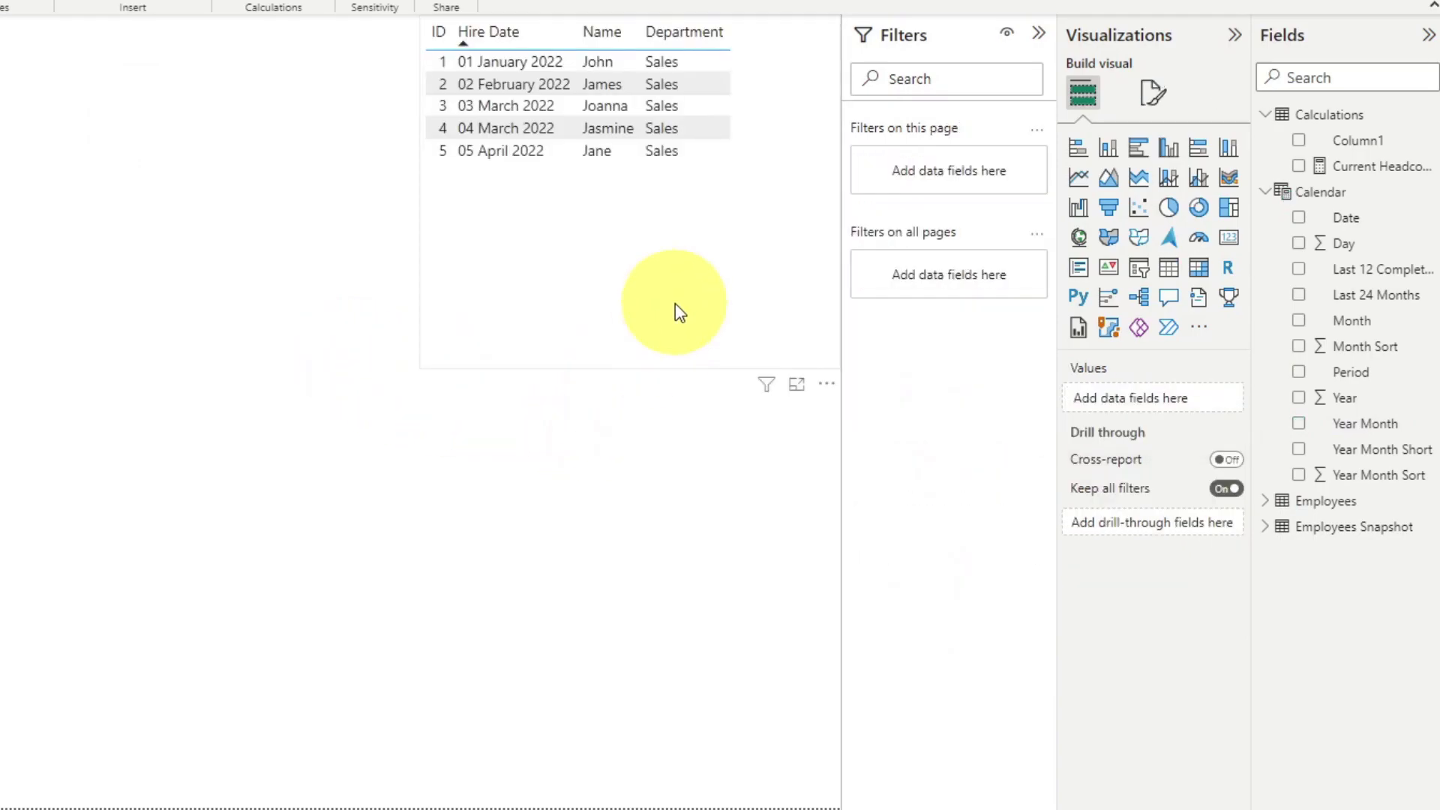
pyautogui.moveTo(662, 369); pyautogui.dragTo(659, 200)
pyautogui.click(750, 300)
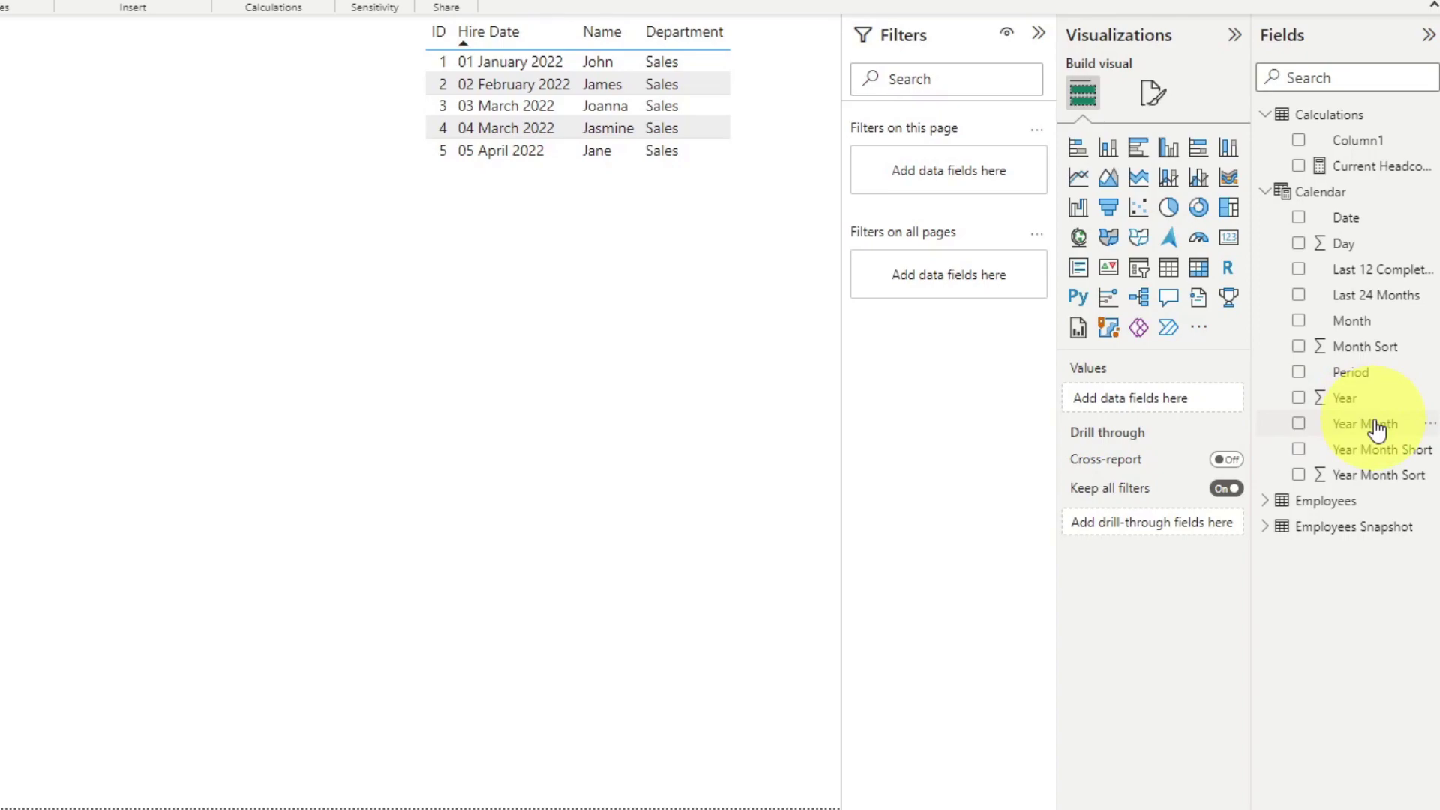
pyautogui.moveTo(1378, 426); pyautogui.dragTo(585, 418)
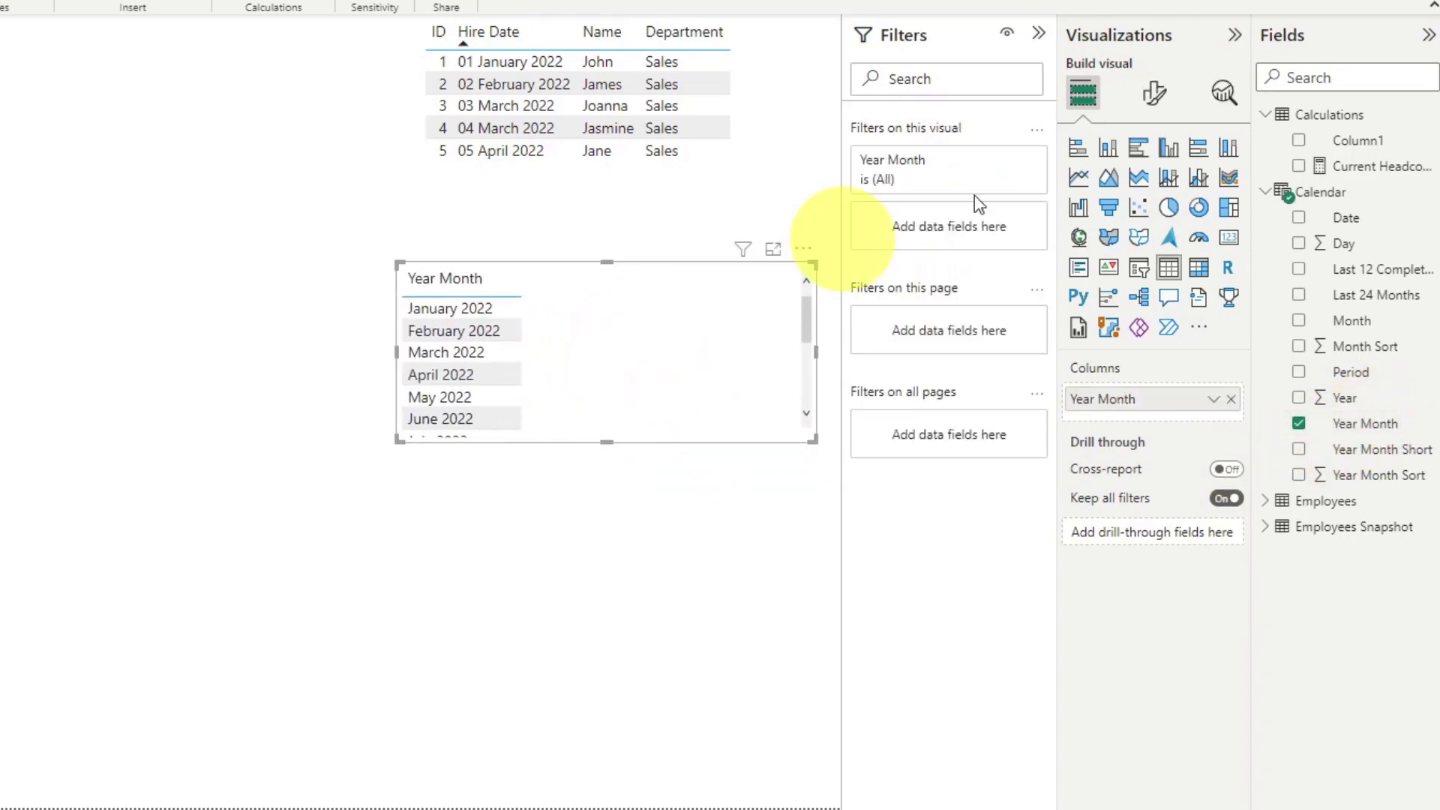
pyautogui.moveTo(1361, 173); pyautogui.dragTo(627, 363)
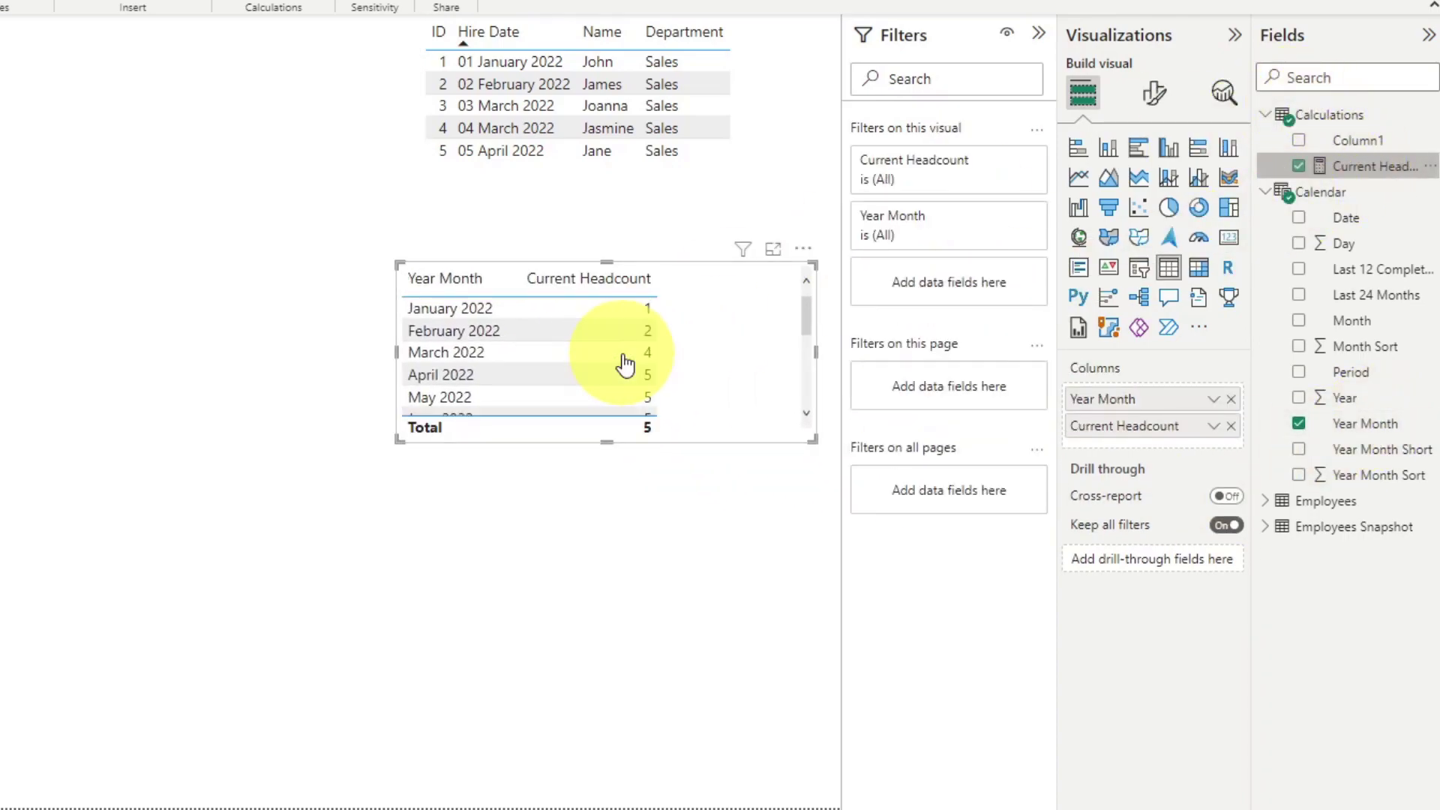
# Make the table an enlarged clustered column chart with Data labels on and Y-axis off
pyautogui.click(1164, 147)
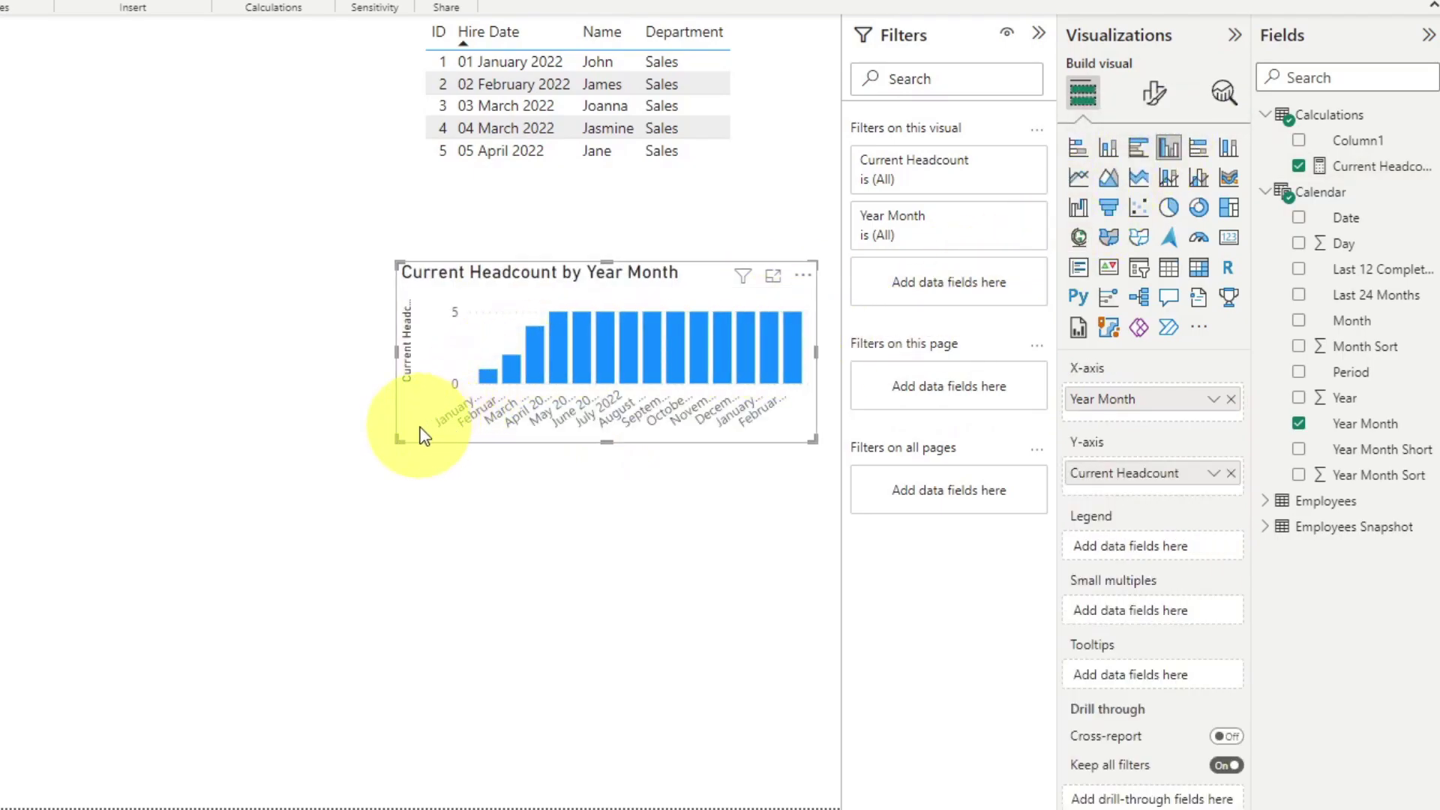
pyautogui.moveTo(396, 449); pyautogui.dragTo(294, 582)
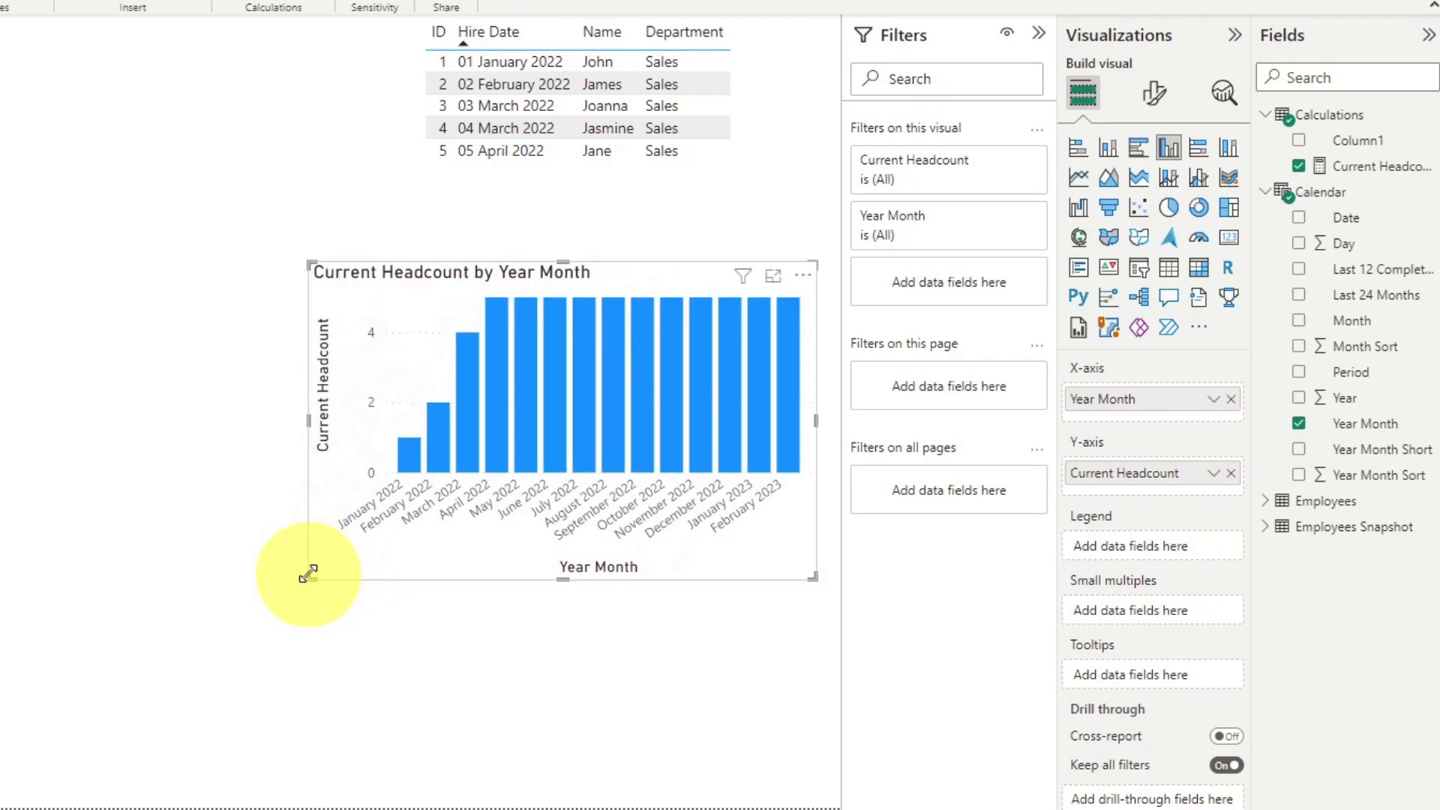
pyautogui.click(1154, 93)
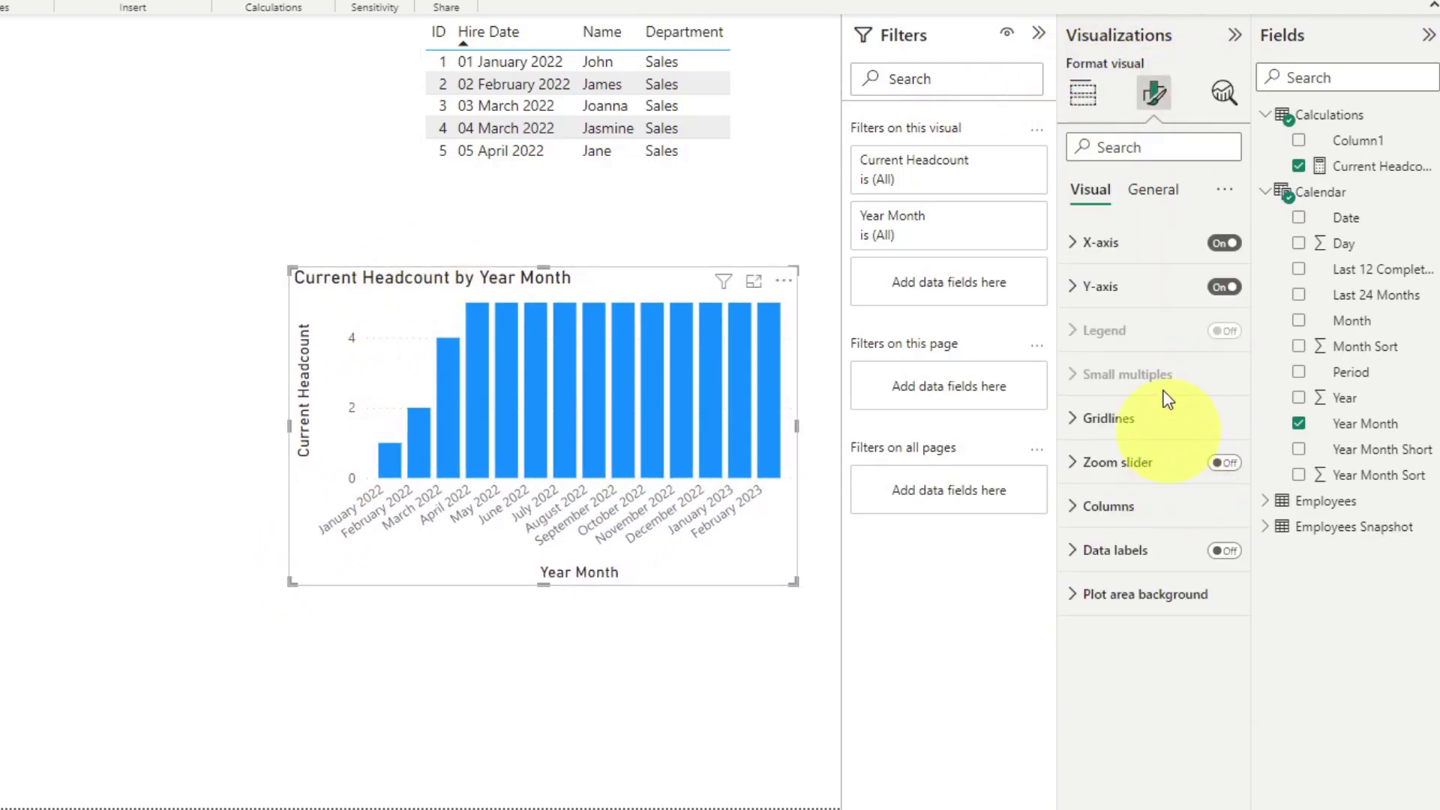
pyautogui.click(1153, 189)
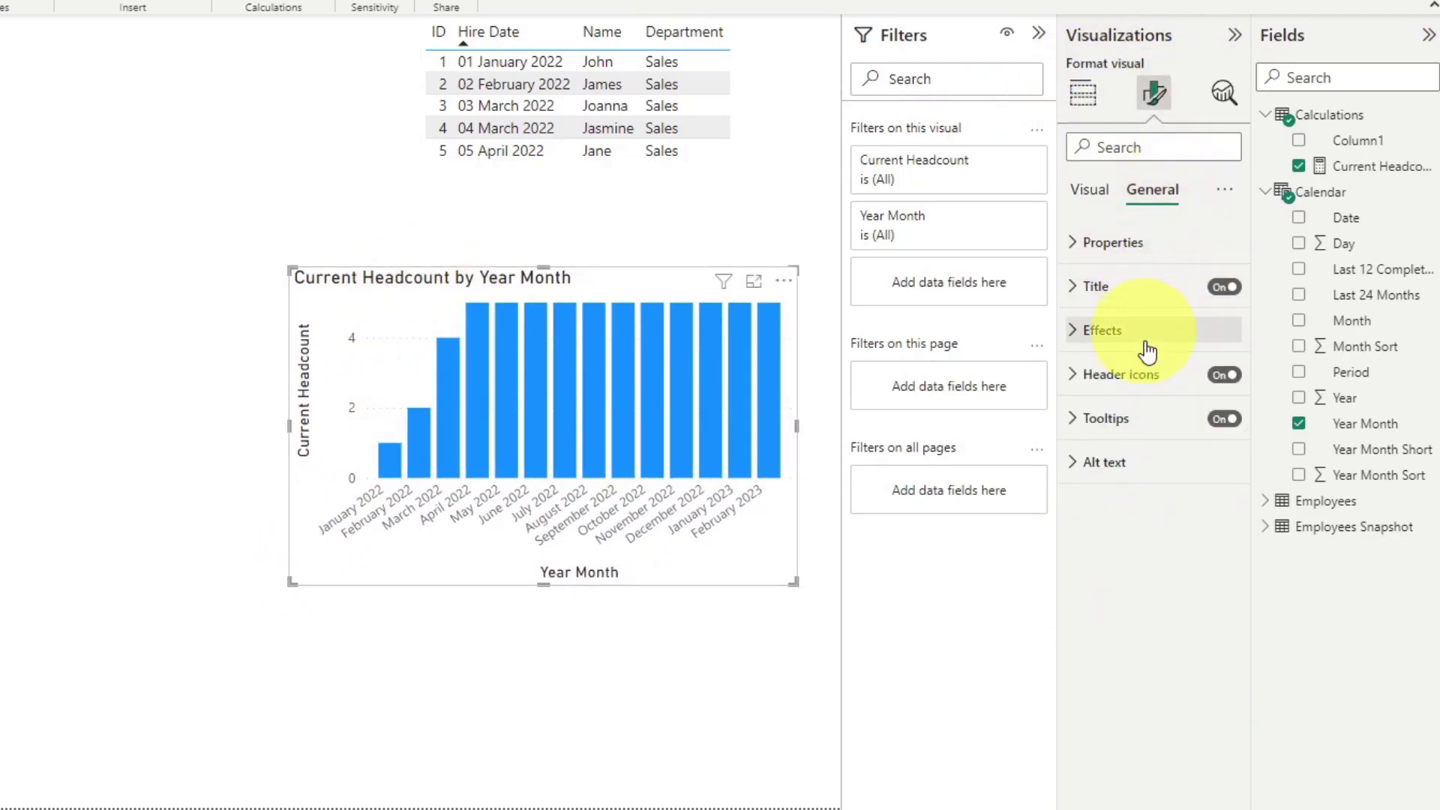
pyautogui.click(1096, 192)
pyautogui.click(1224, 550)
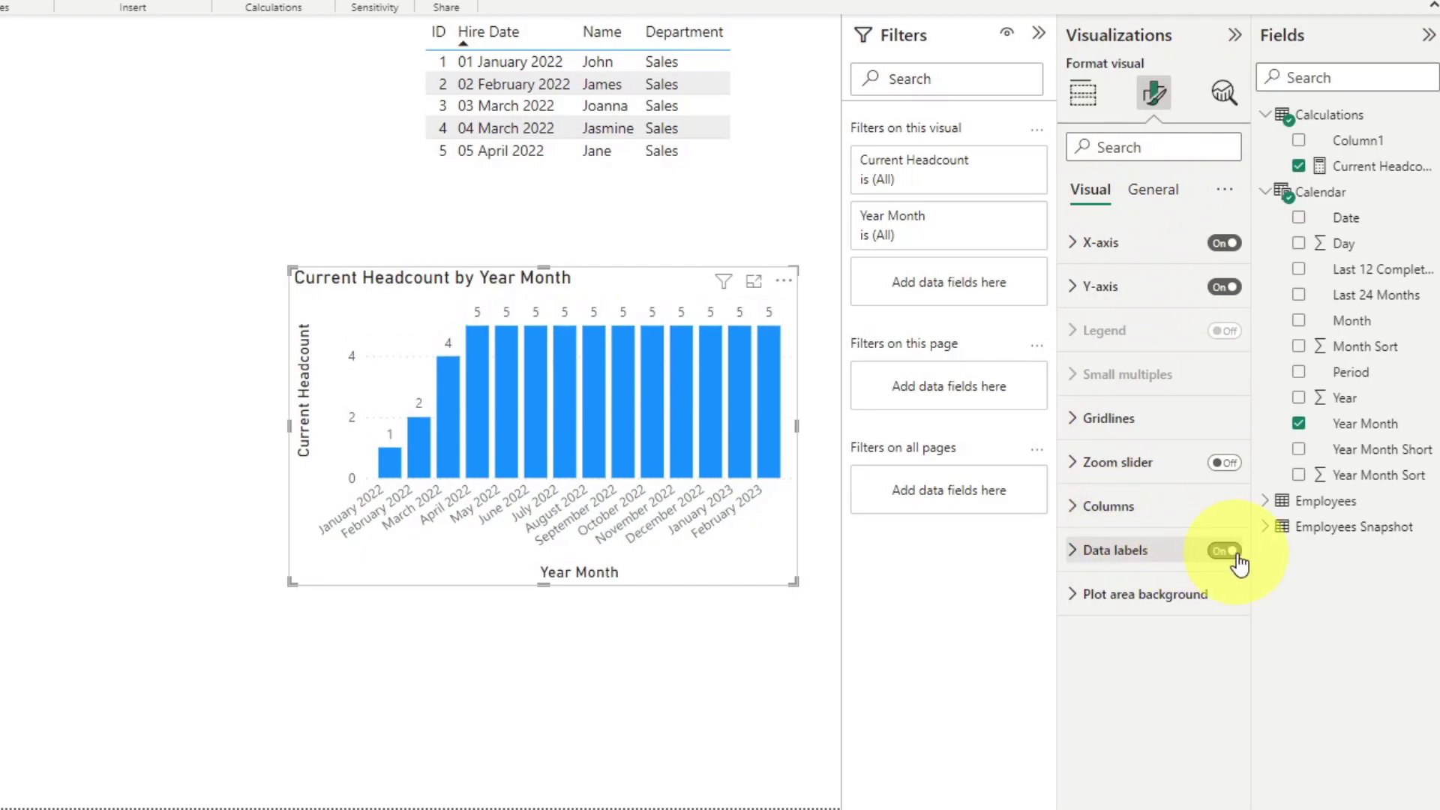
pyautogui.click(1225, 287)
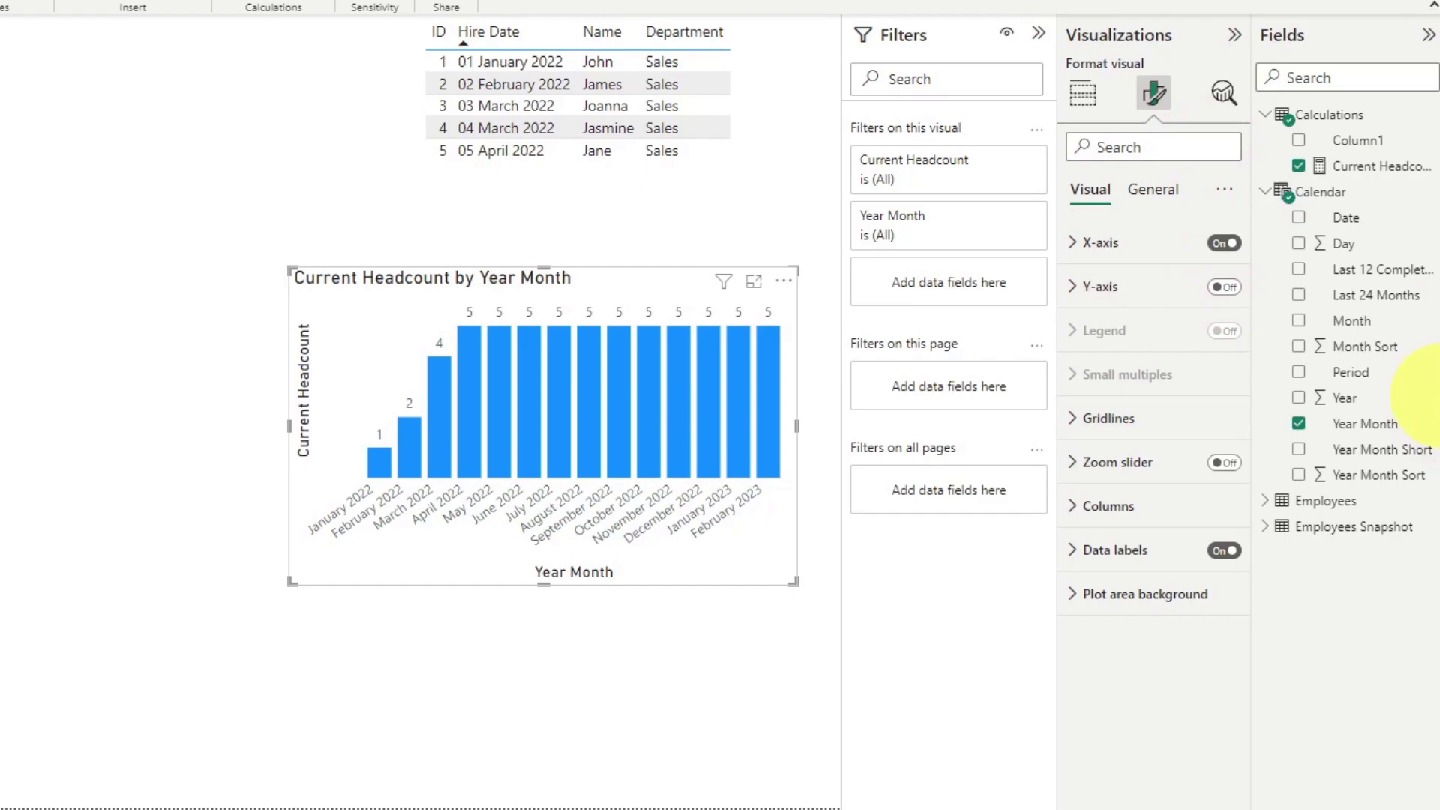
pyautogui.moveTo(345, 278); pyautogui.dragTo(358, 243)
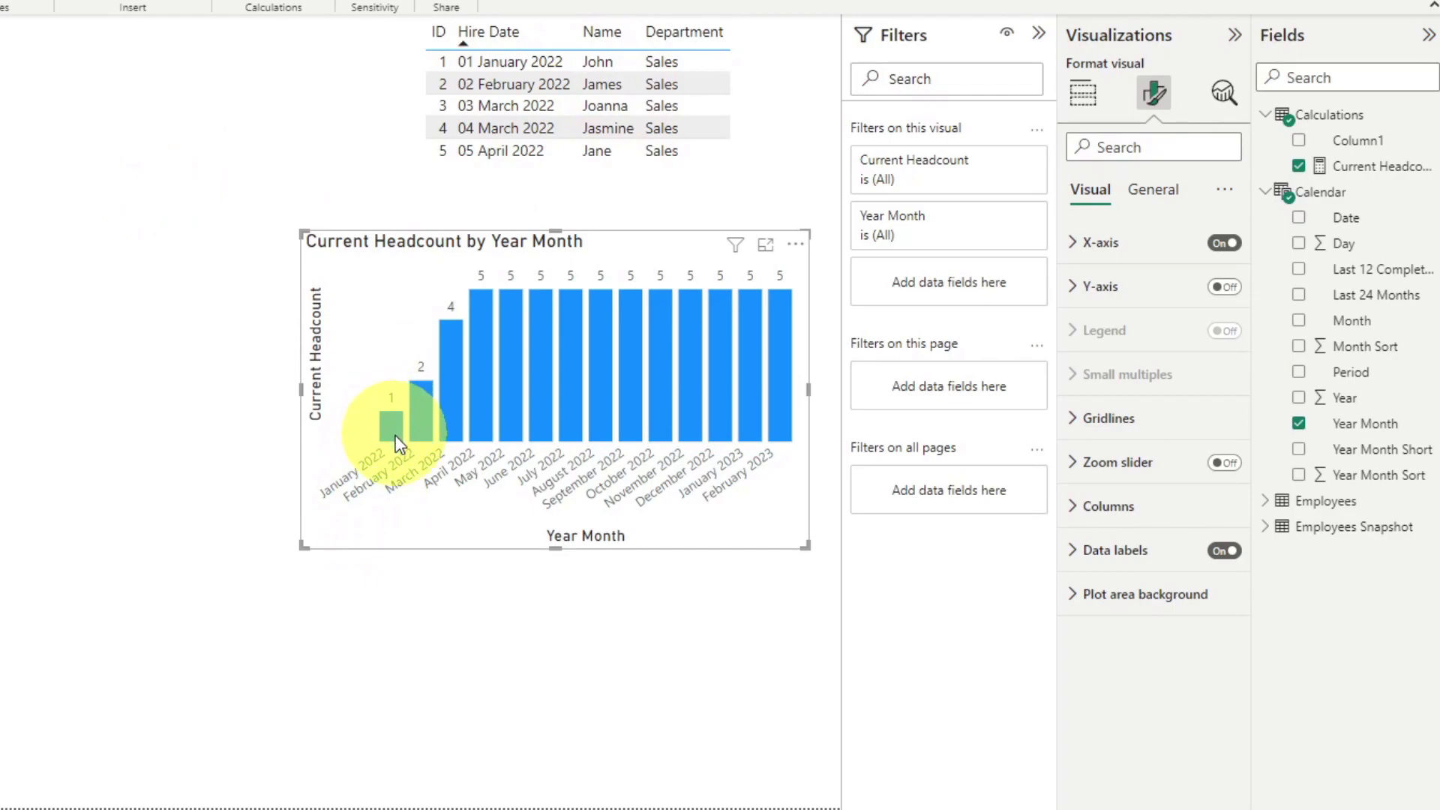
# Check the Current Headcount tooltips on the chart's monthly columns
pyautogui.moveTo(391, 441)
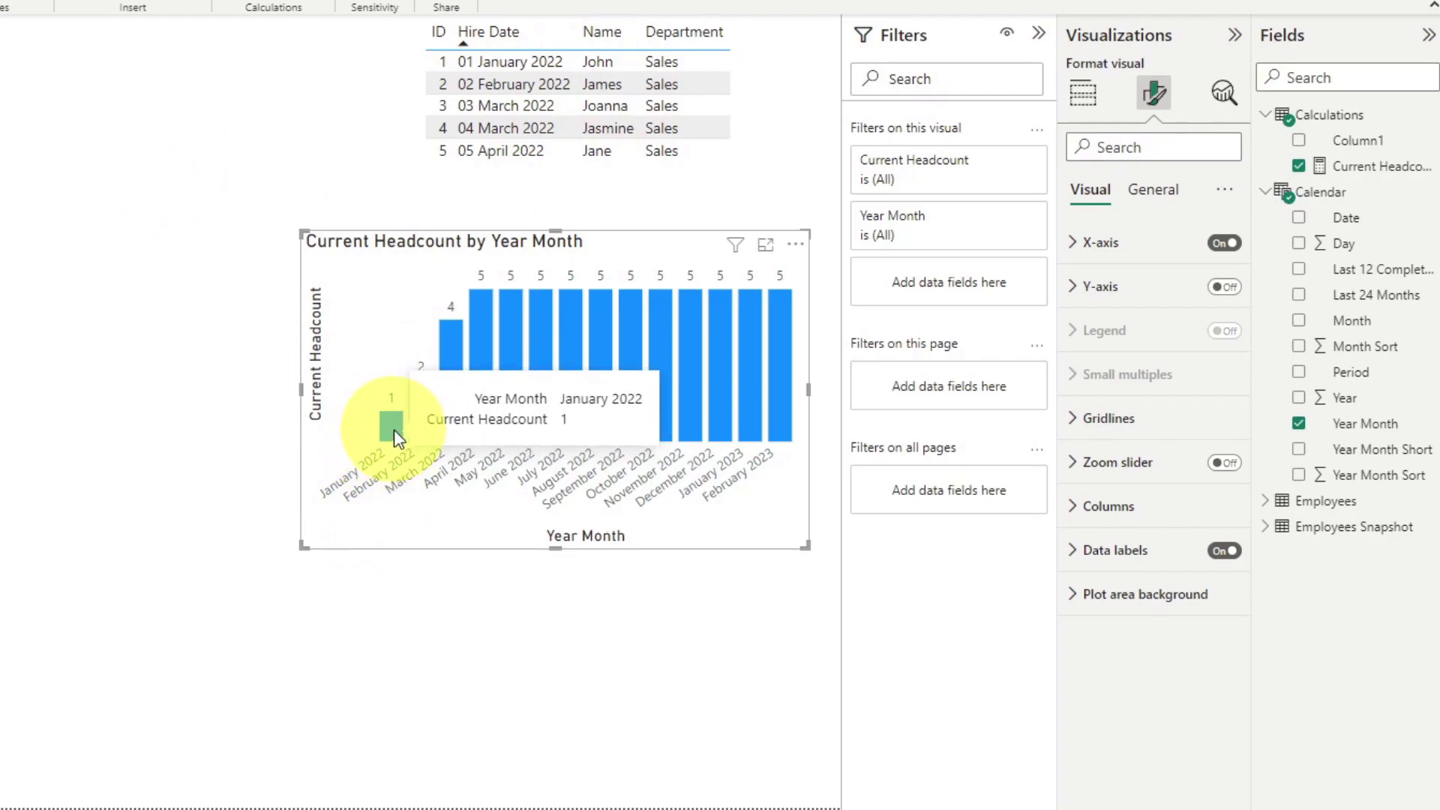
pyautogui.moveTo(447, 417)
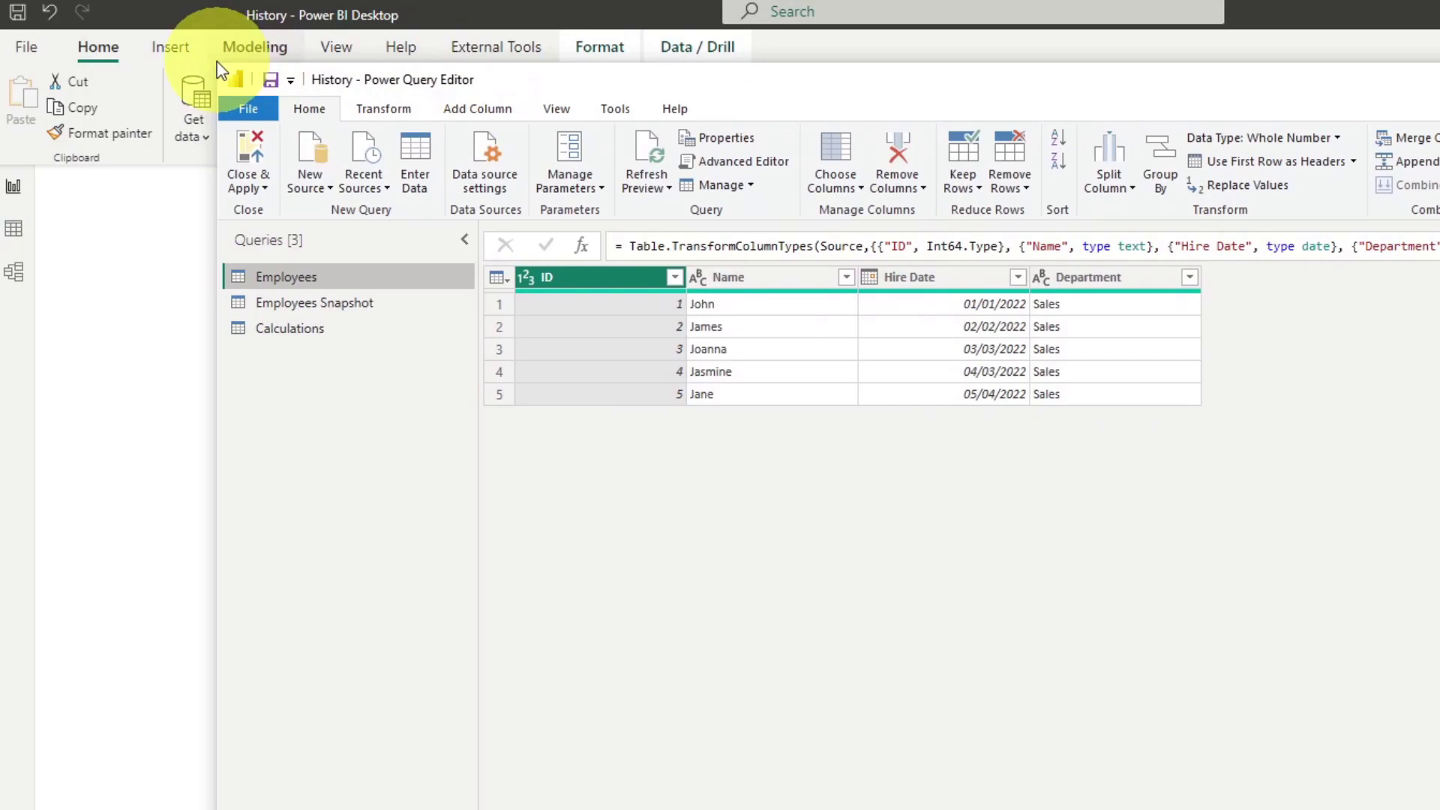
# Edit the Employees Source table so employees 4 and 5 have Department HR
pyautogui.moveTo(27, 4); pyautogui.dragTo(861, 165)
pyautogui.moveTo(1084, 240); pyautogui.dragTo(1260, 155)
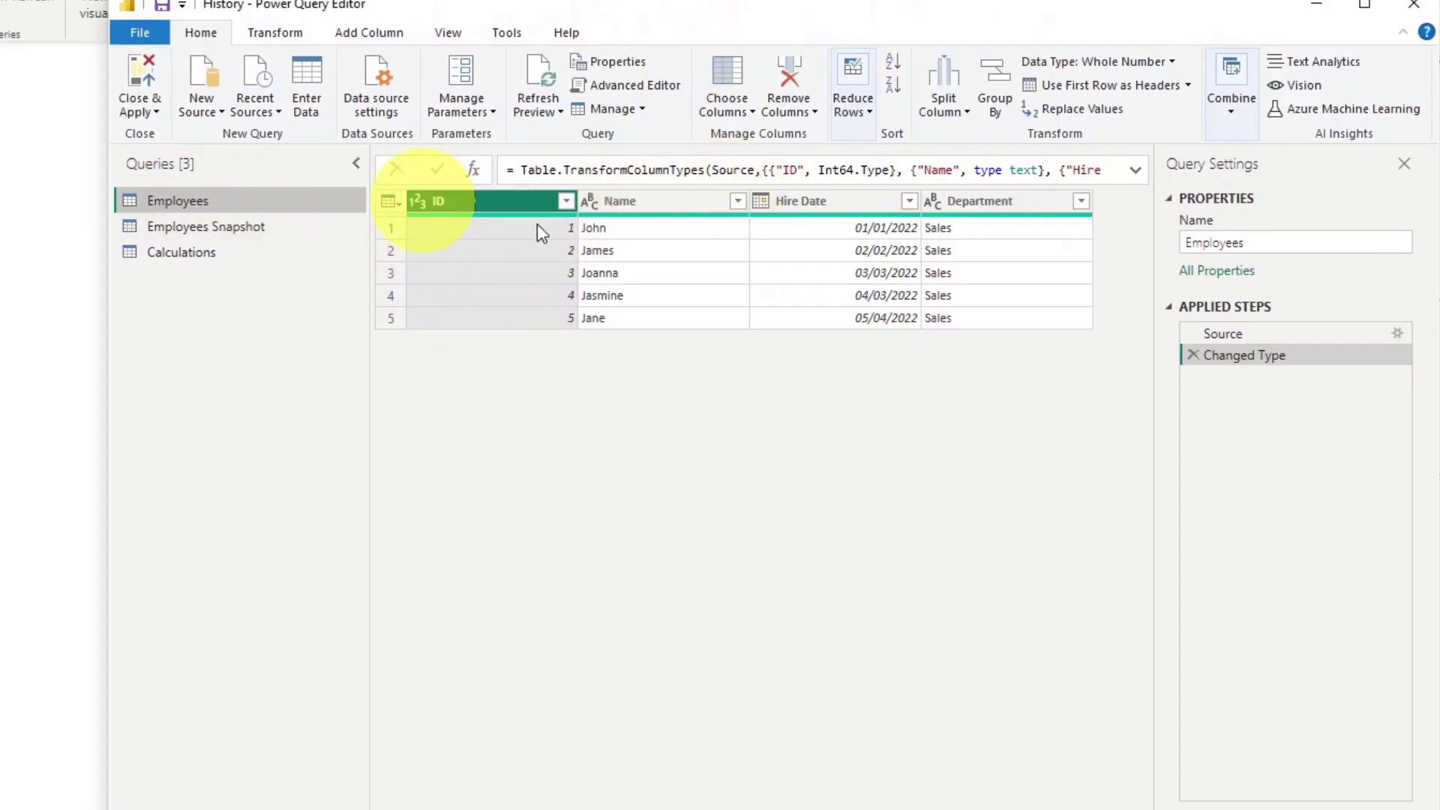
pyautogui.click(1285, 333)
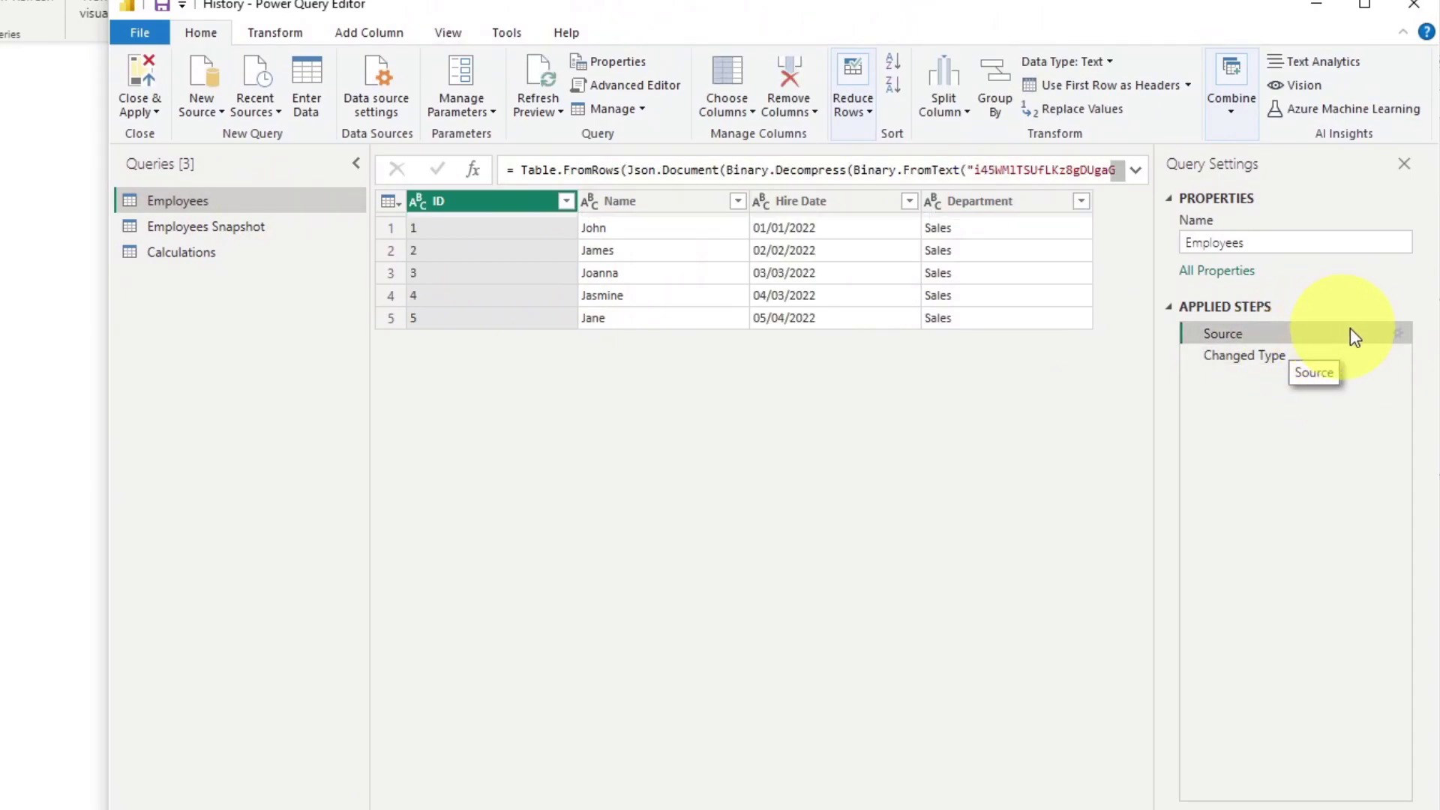
pyautogui.click(1397, 335)
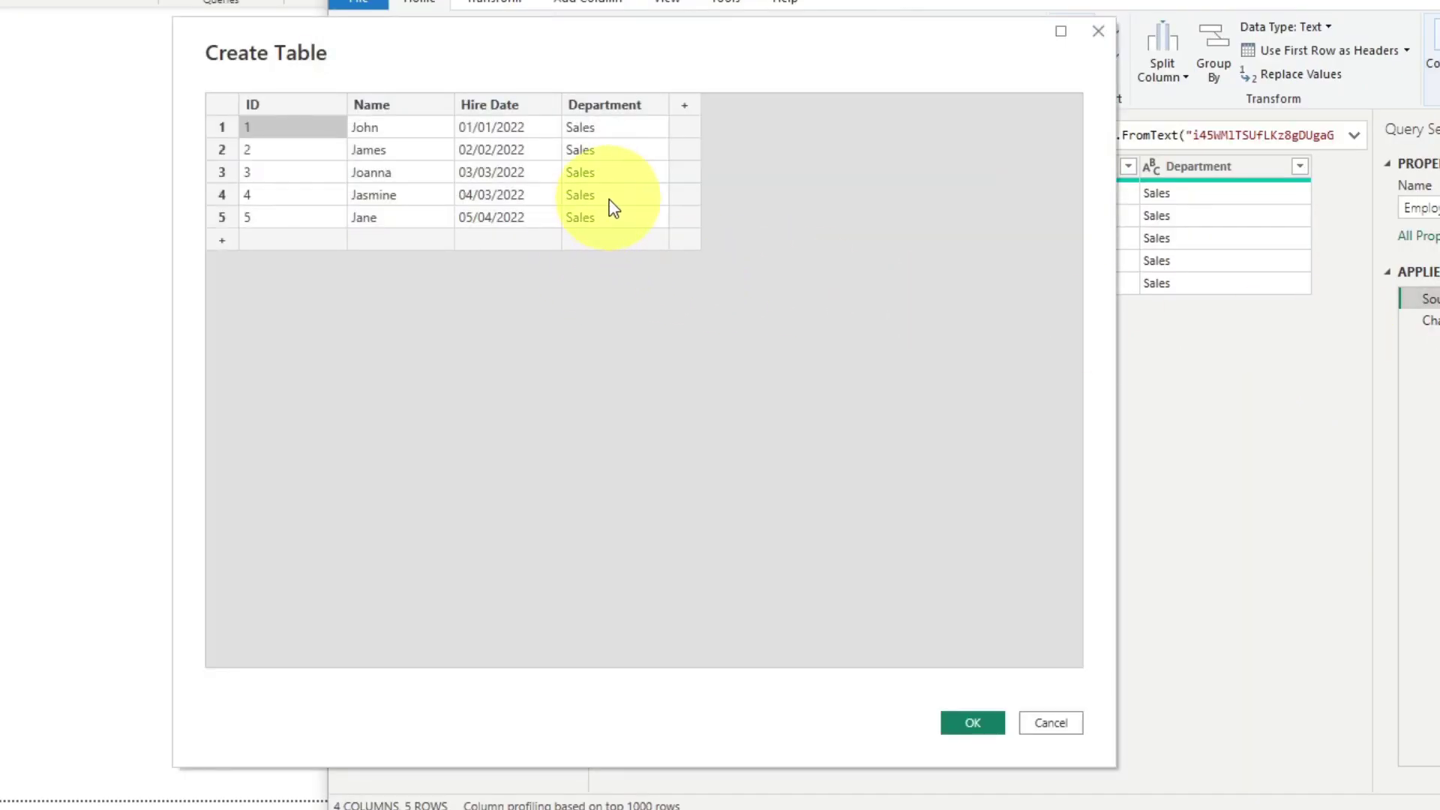
pyautogui.click(610, 196)
pyautogui.write('H')
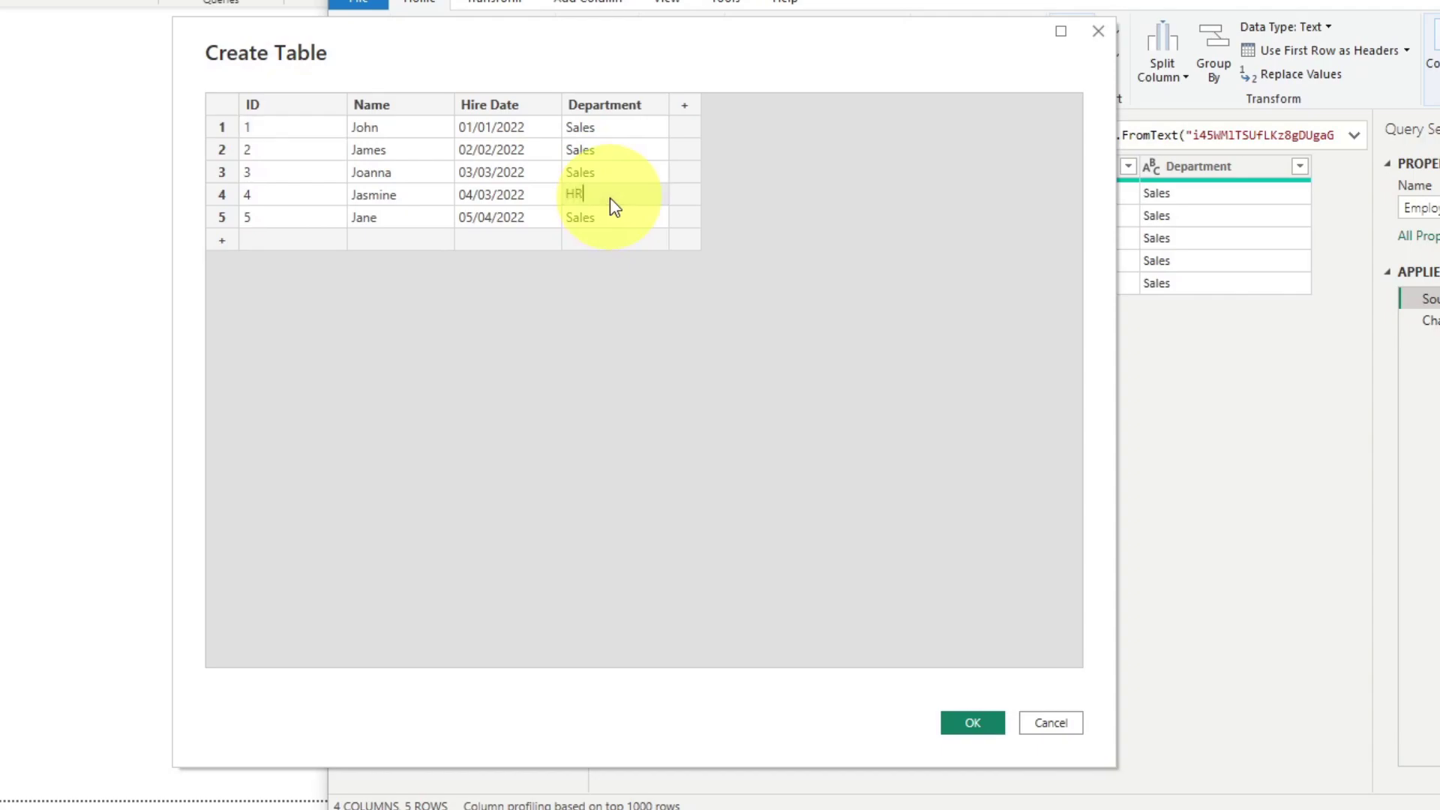
pyautogui.write('R')
pyautogui.click(605, 213)
pyautogui.write('H')
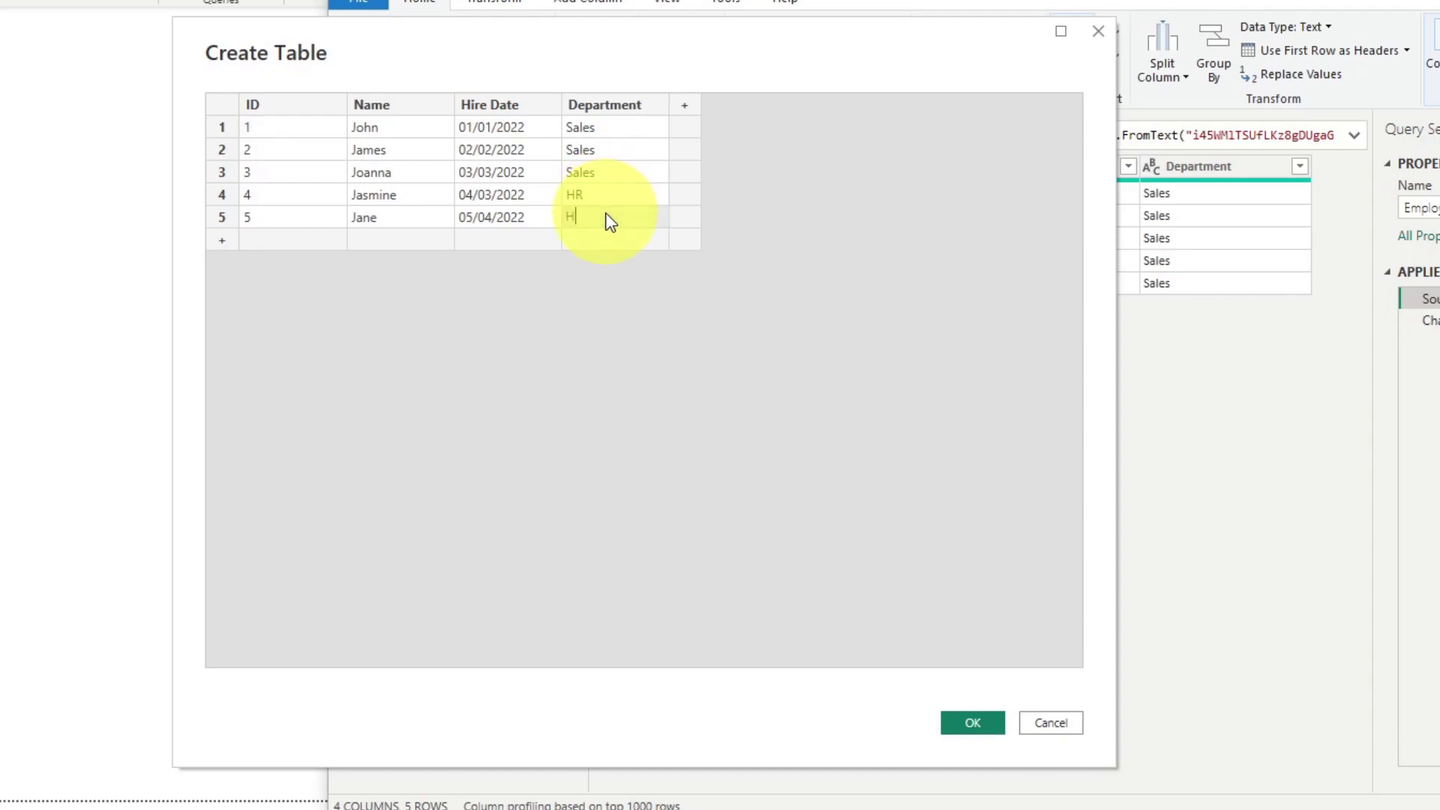
pyautogui.click(1003, 729)
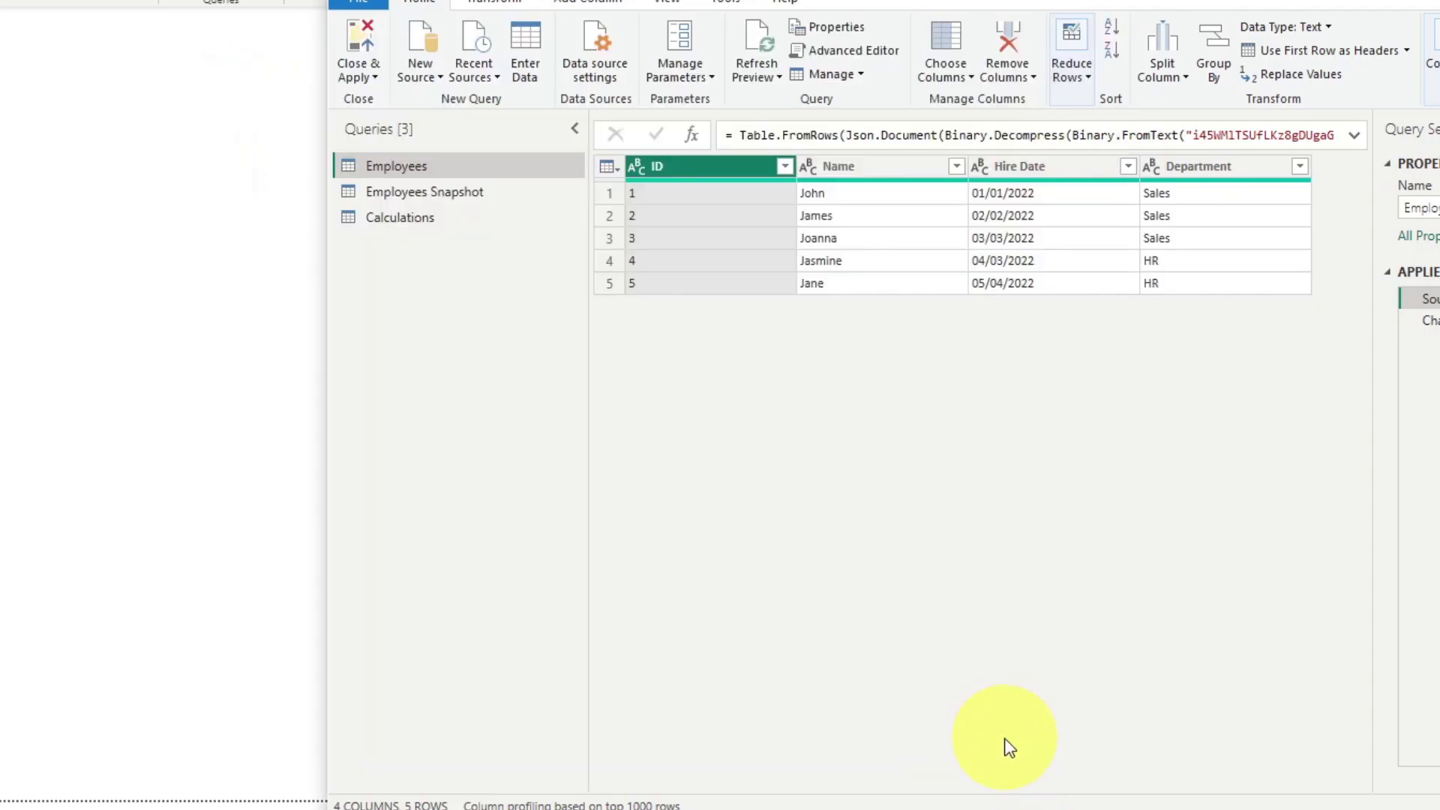
# Apply the query changes, add Employees Department to Legend, and switch to stacked columns
pyautogui.click(364, 49)
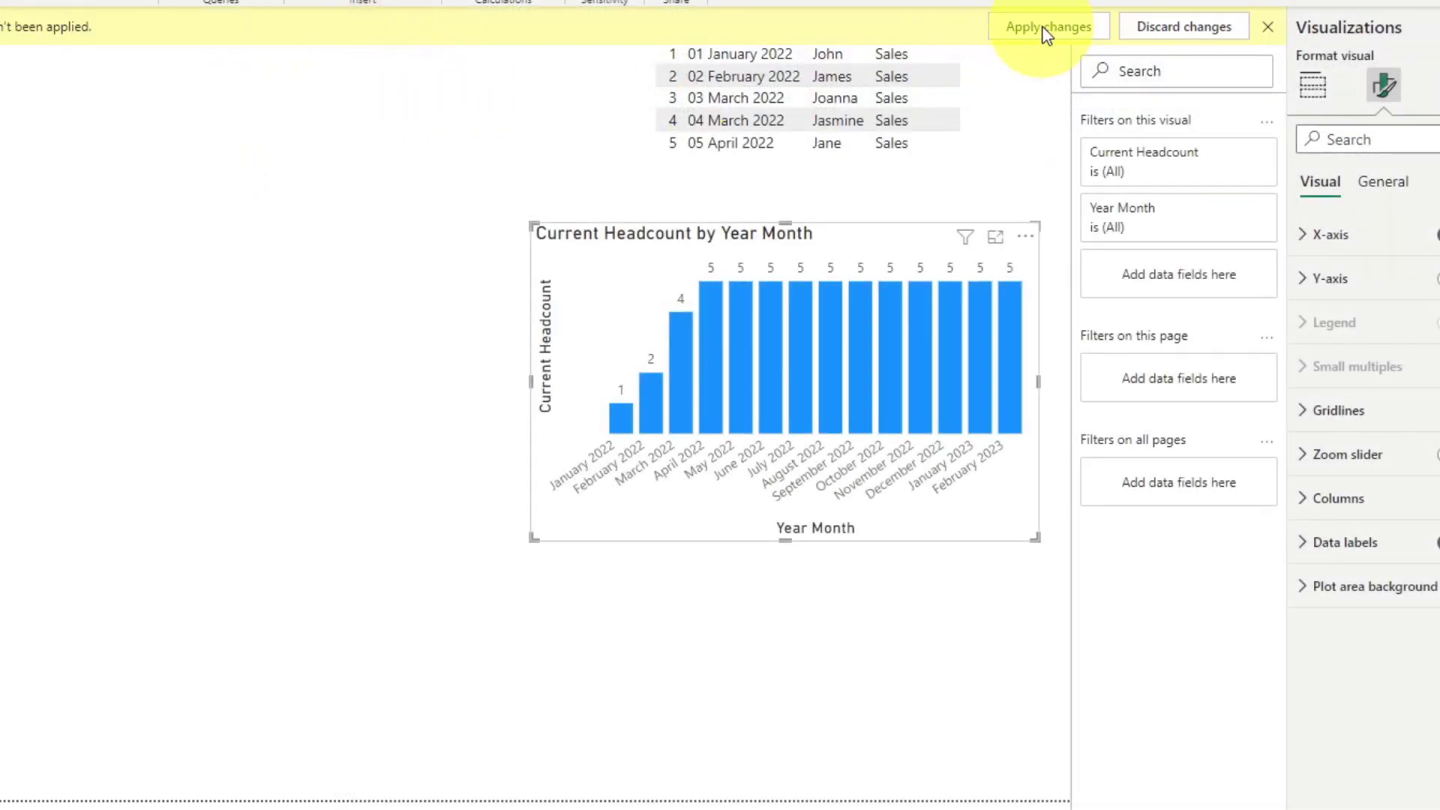
pyautogui.click(1047, 32)
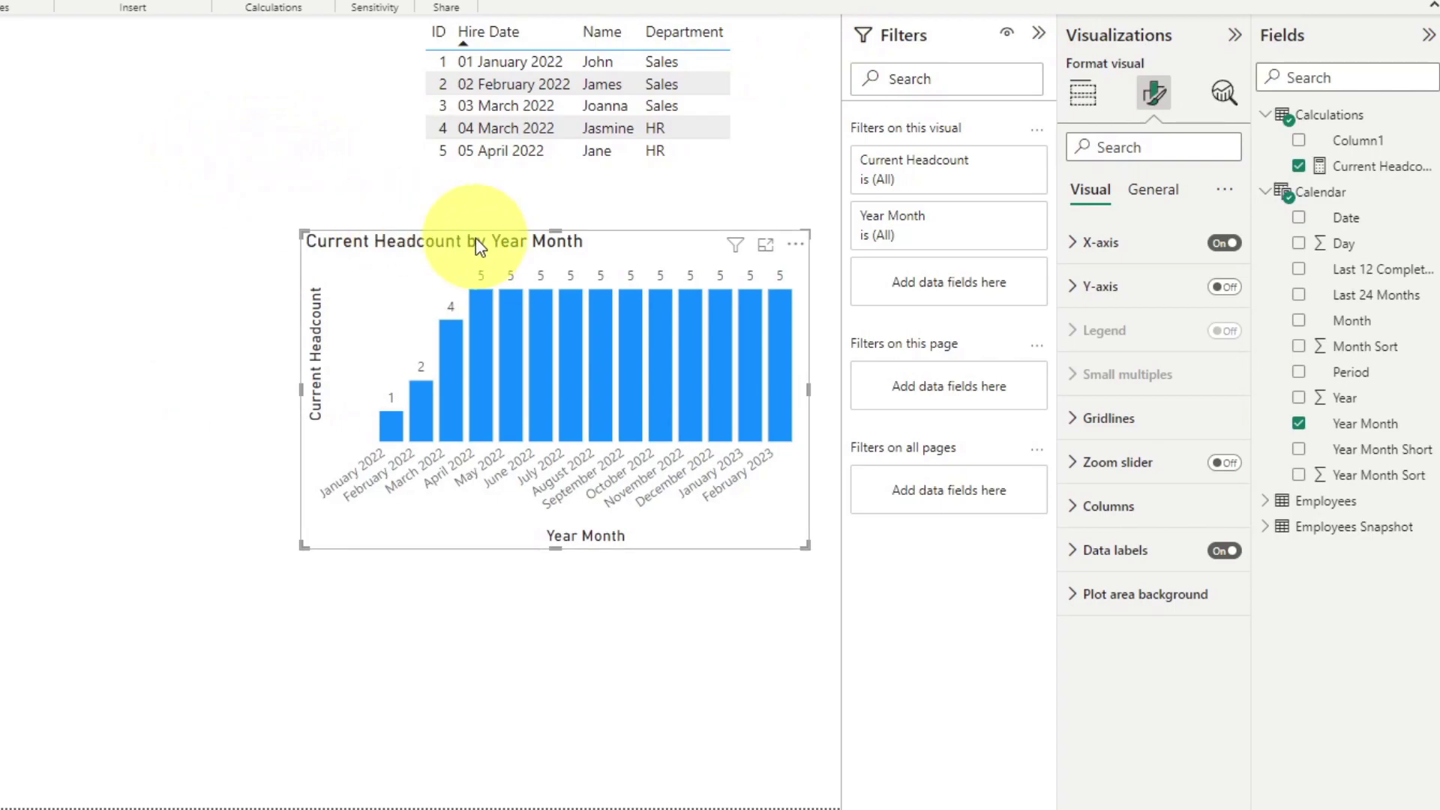
pyautogui.click(1083, 93)
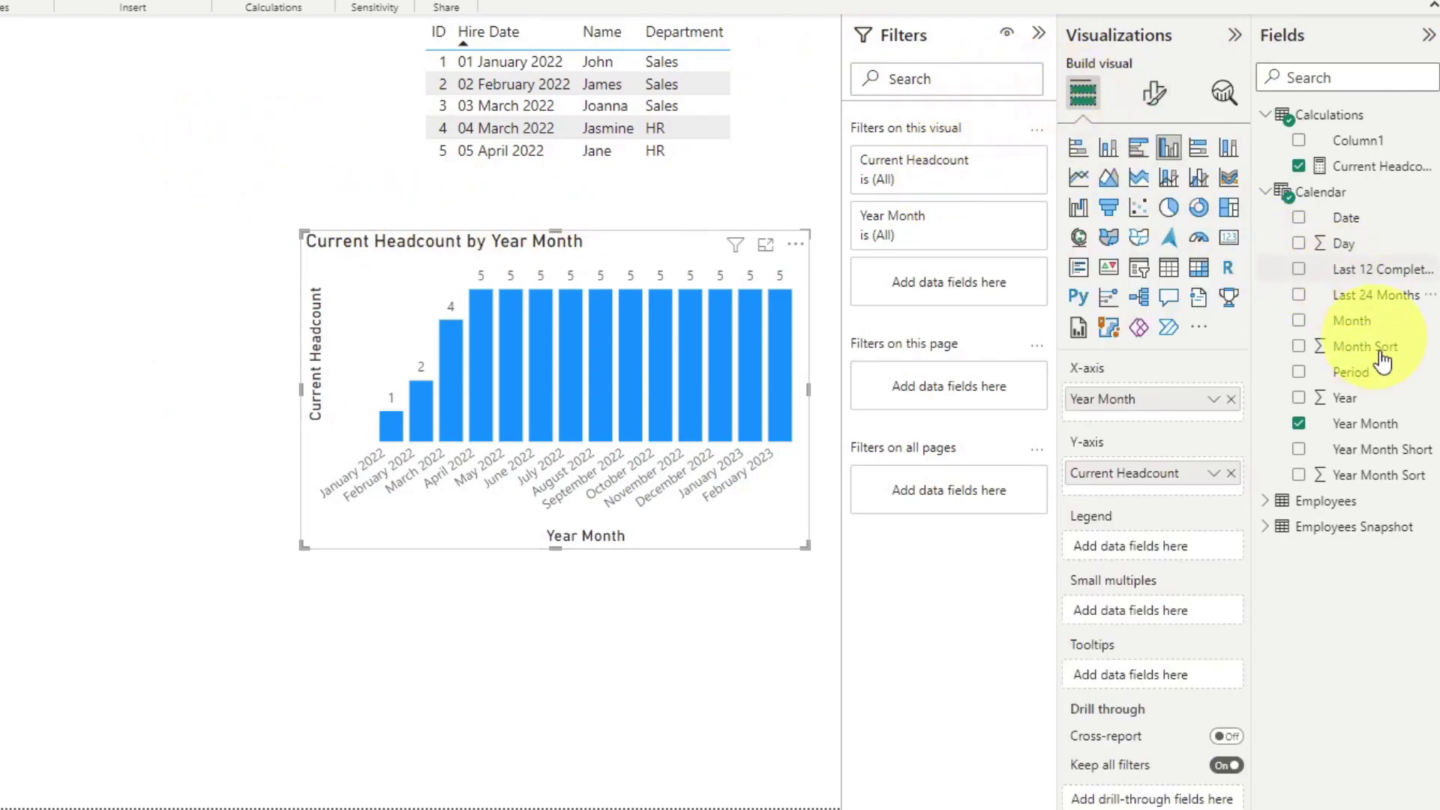
pyautogui.click(1263, 502)
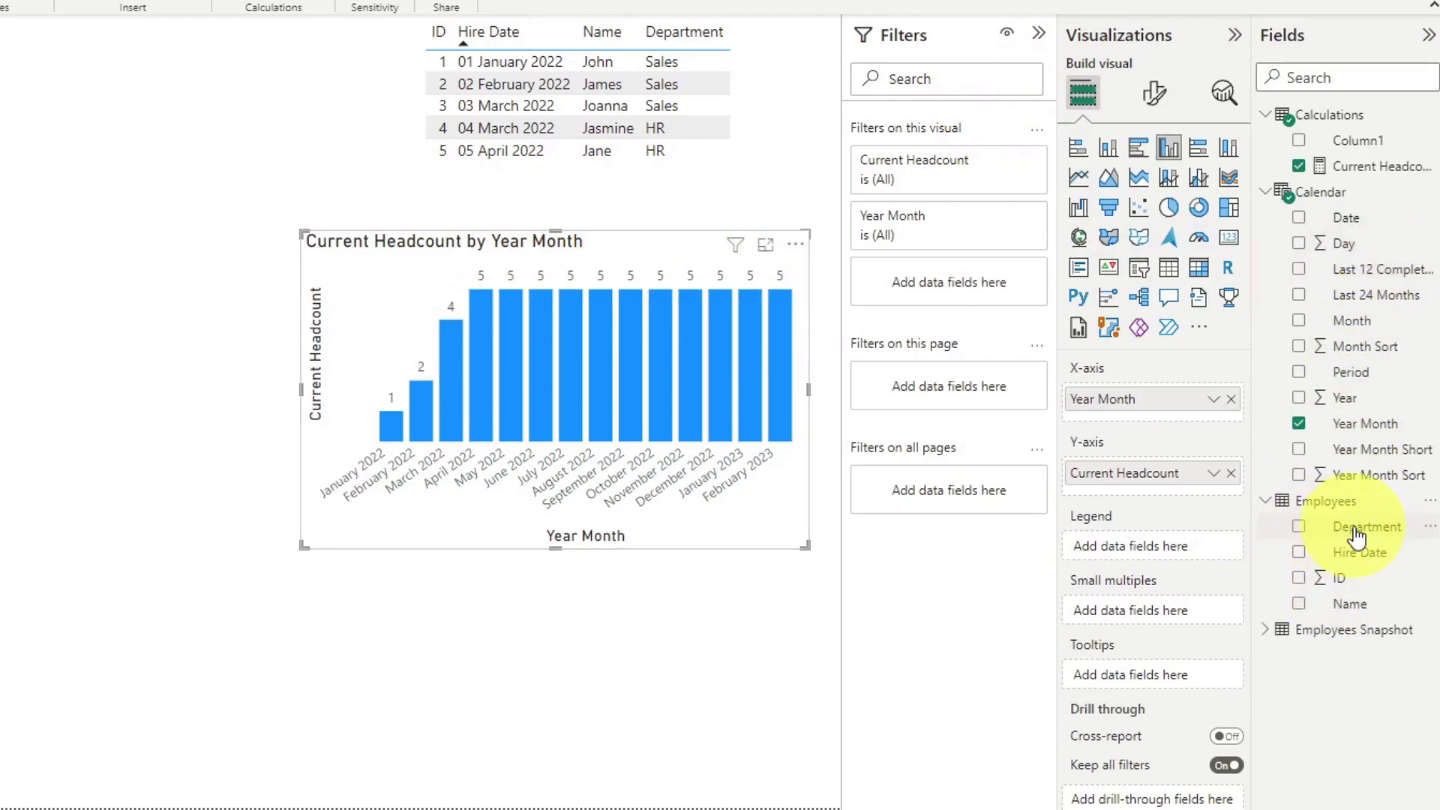
pyautogui.moveTo(1357, 535); pyautogui.dragTo(1168, 552)
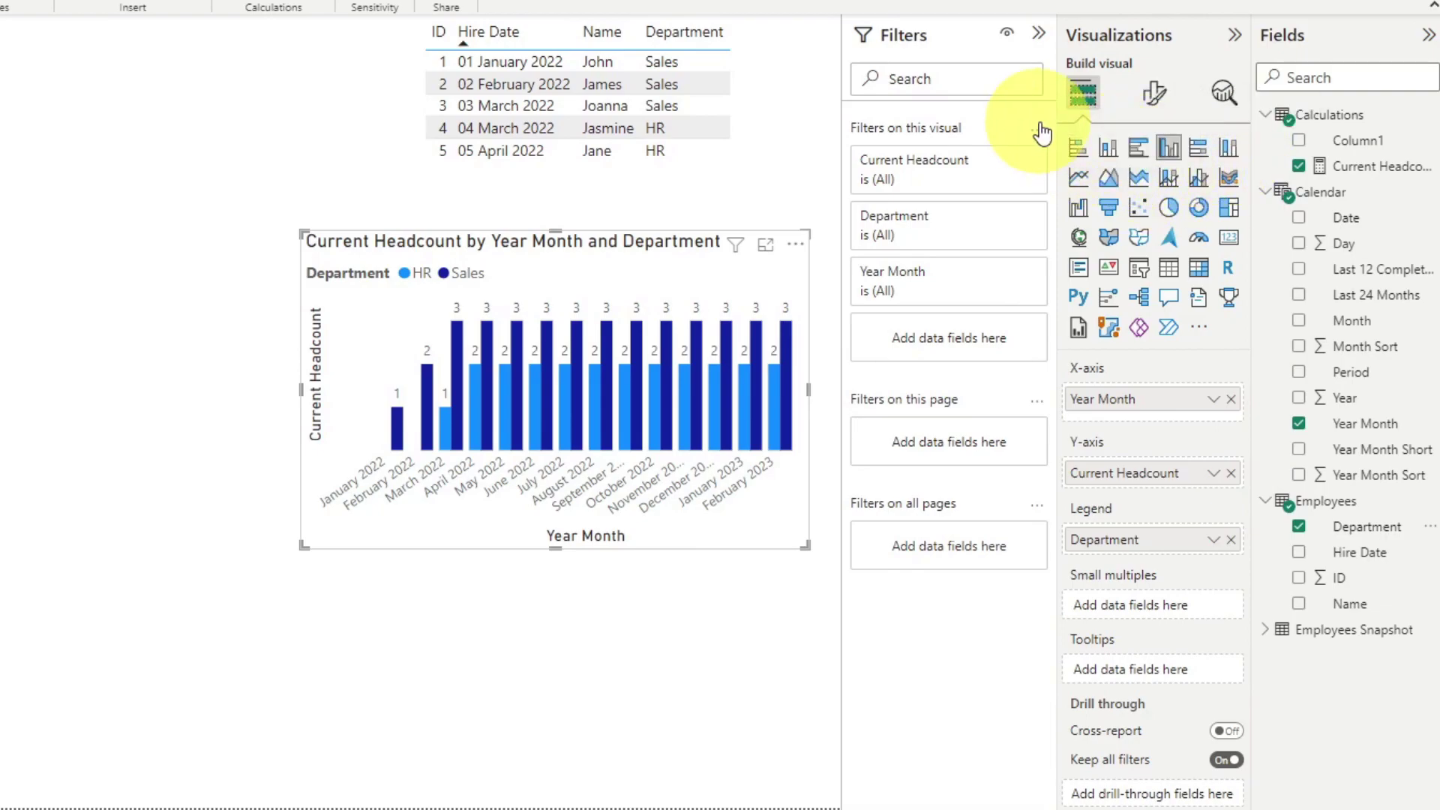
pyautogui.click(1110, 148)
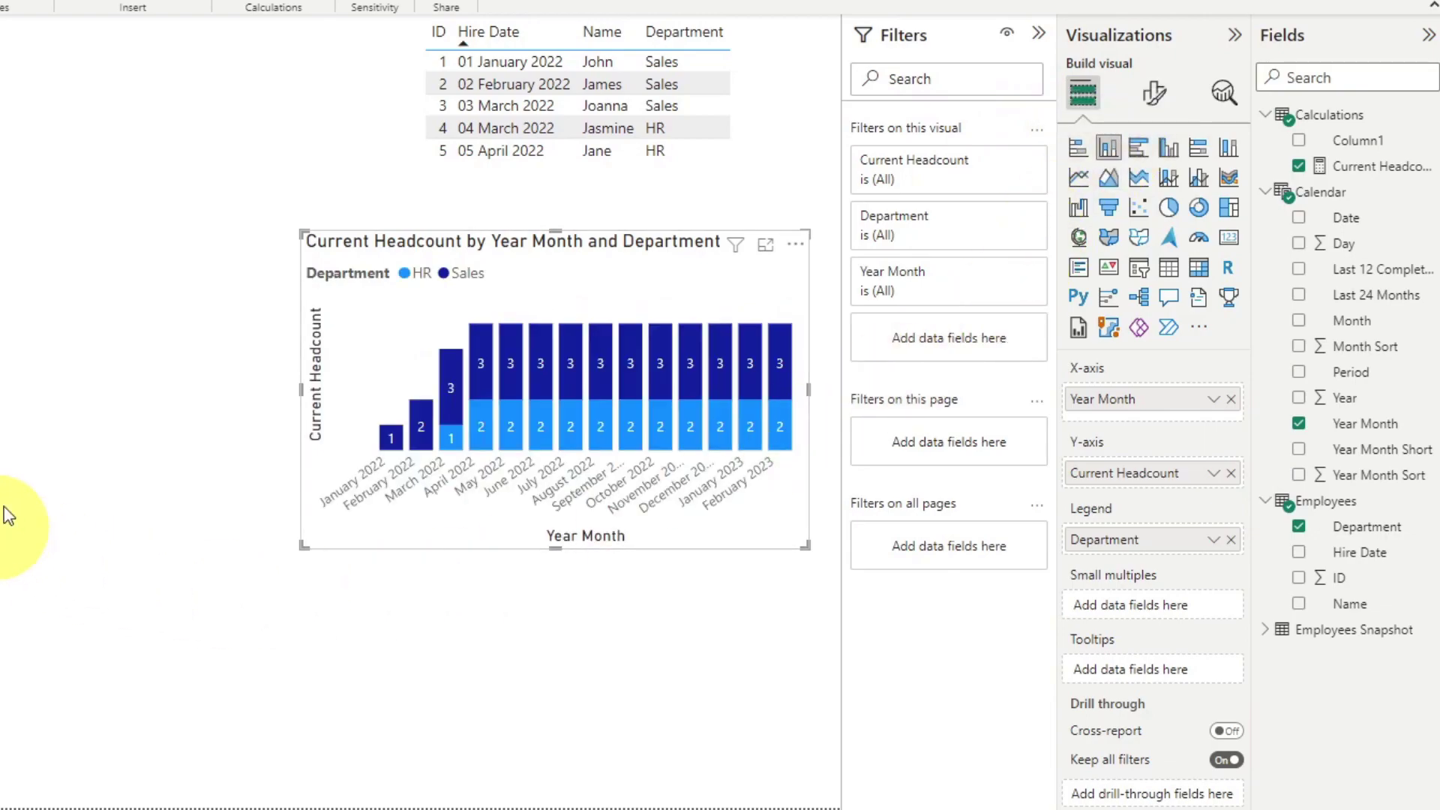
pyautogui.moveTo(401, 268); pyautogui.dragTo(339, 242)
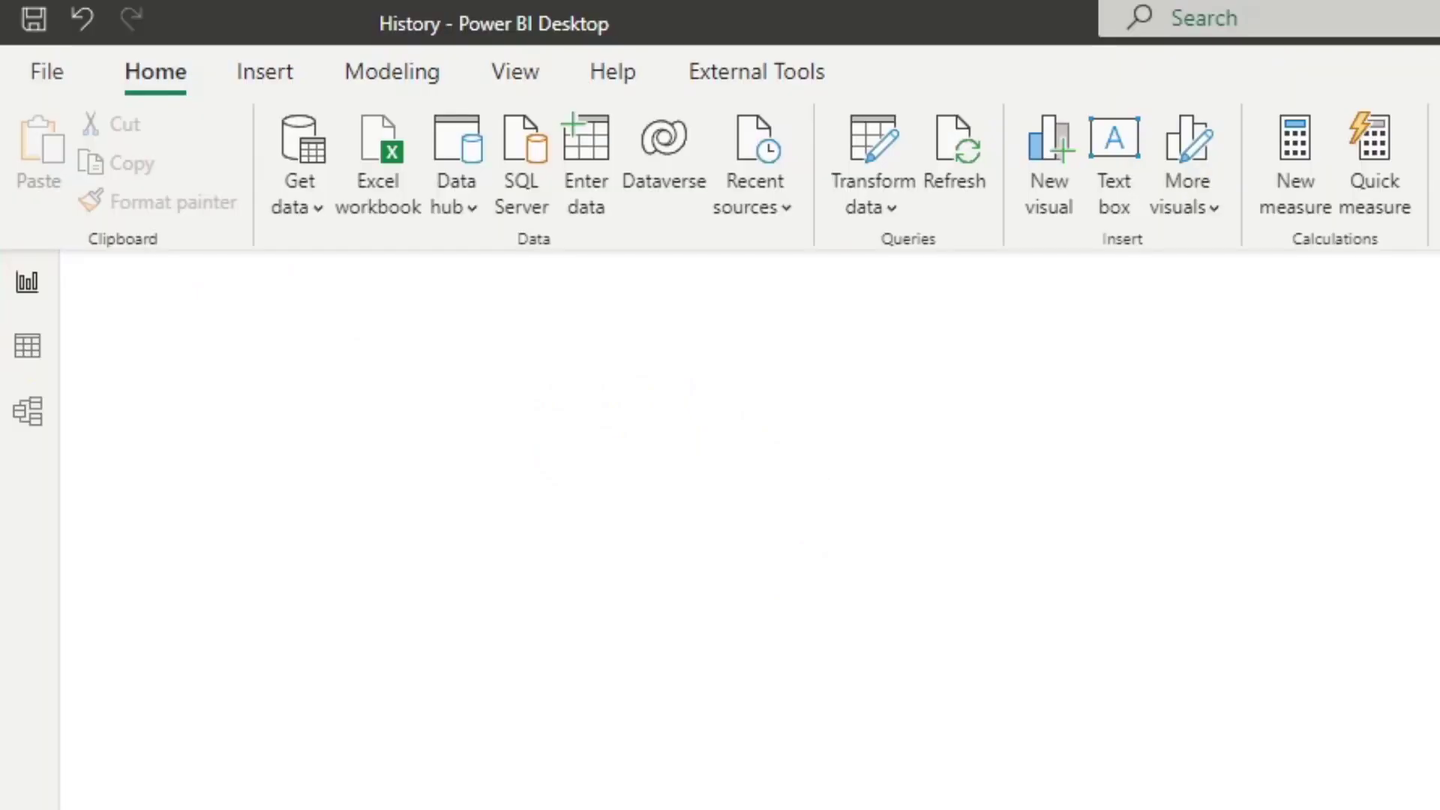
# Start a new measure Headcount = CALCULATE(COUNT('Employees Snapshot'[ID])
pyautogui.click(1307, 156)
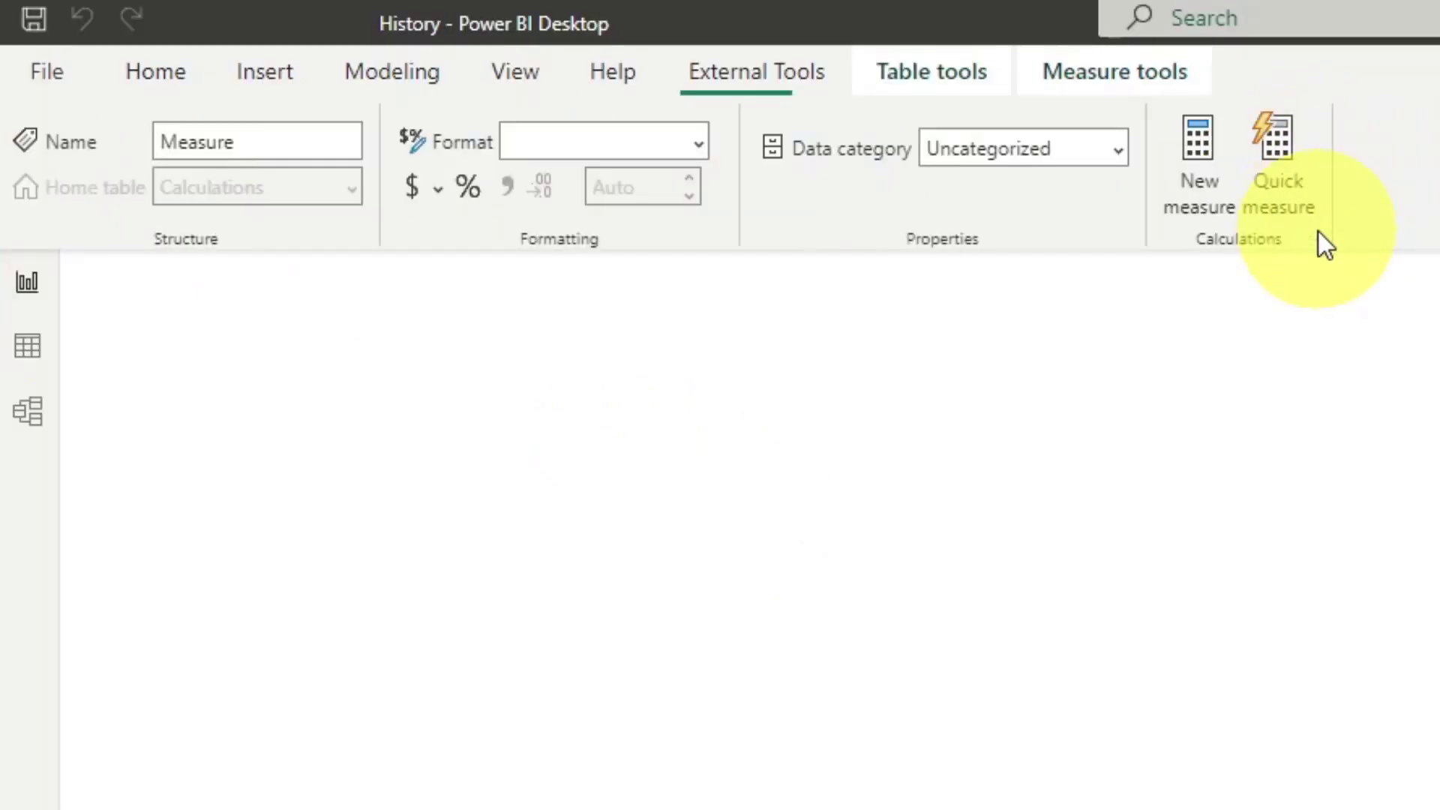
pyautogui.write('Head')
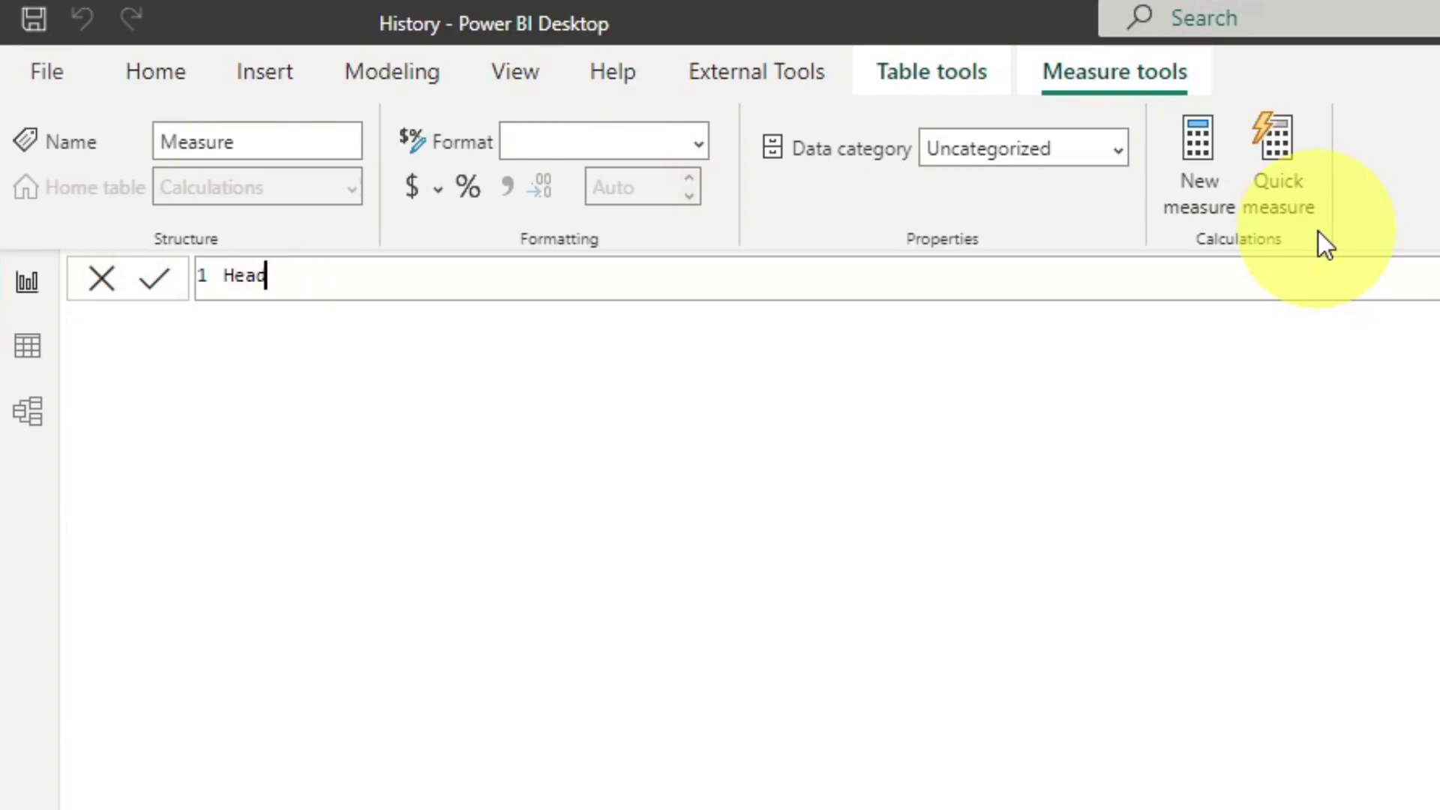
pyautogui.write('count = CALC')
pyautogui.press('Tab')
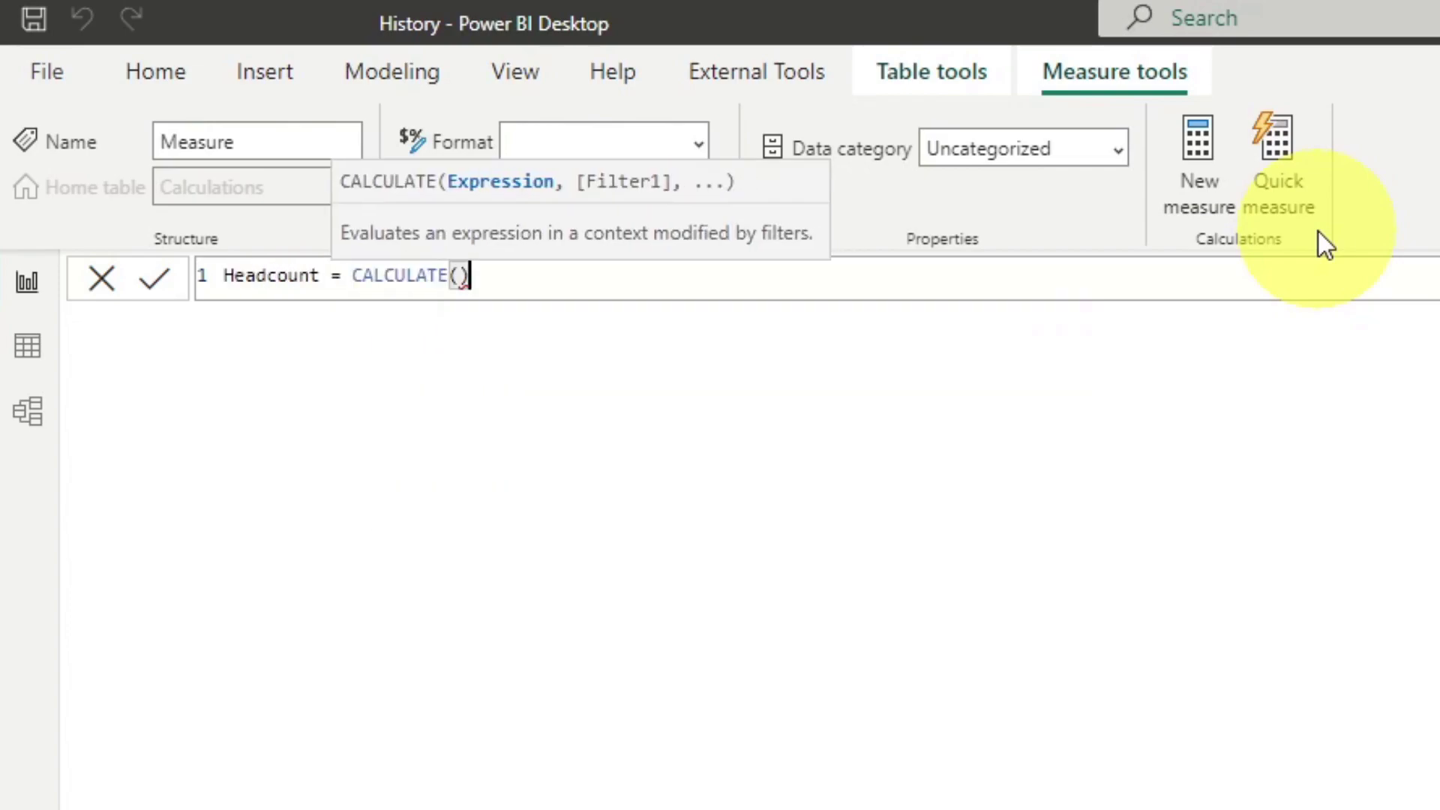
pyautogui.hotkey('shift', 'Return')
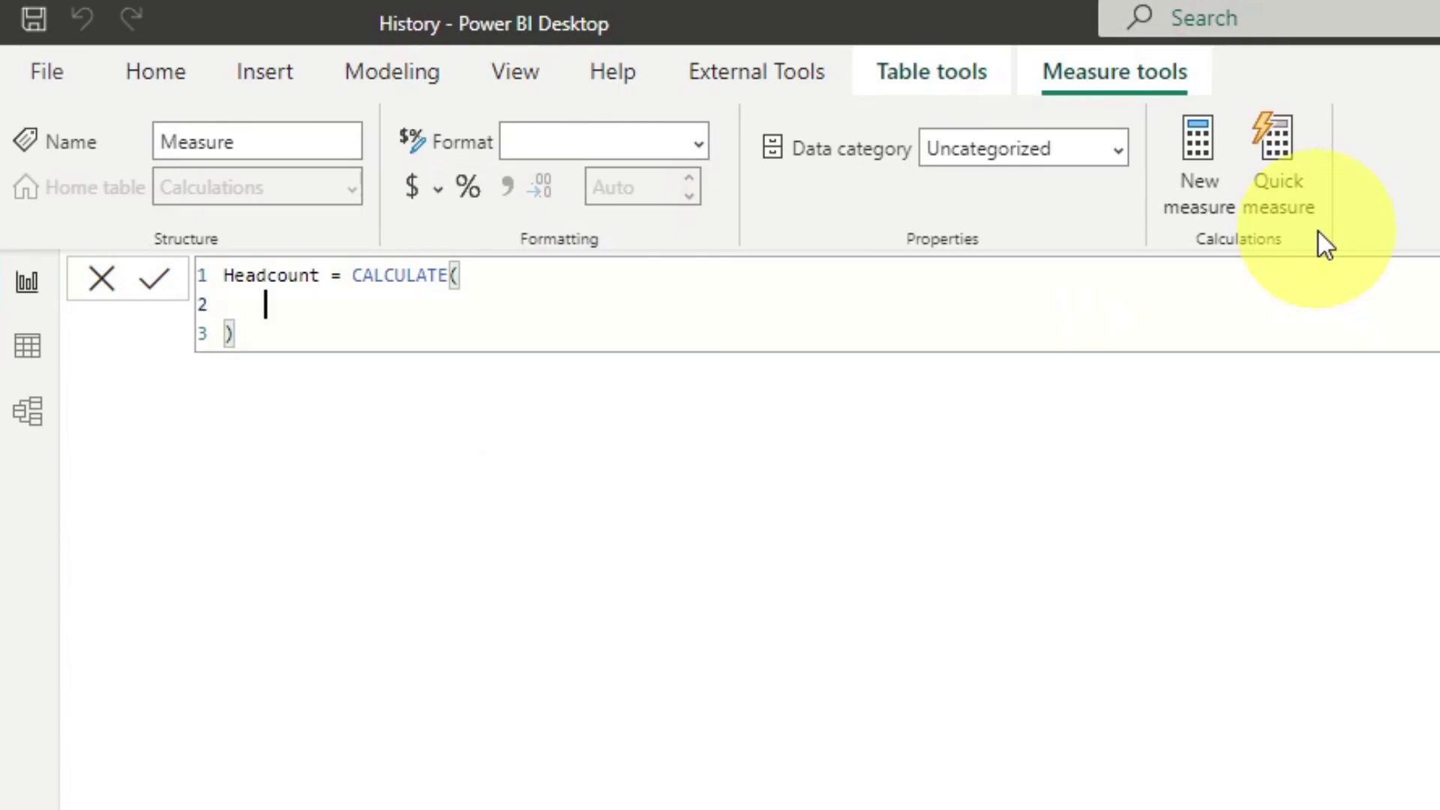
pyautogui.write('COUNT')
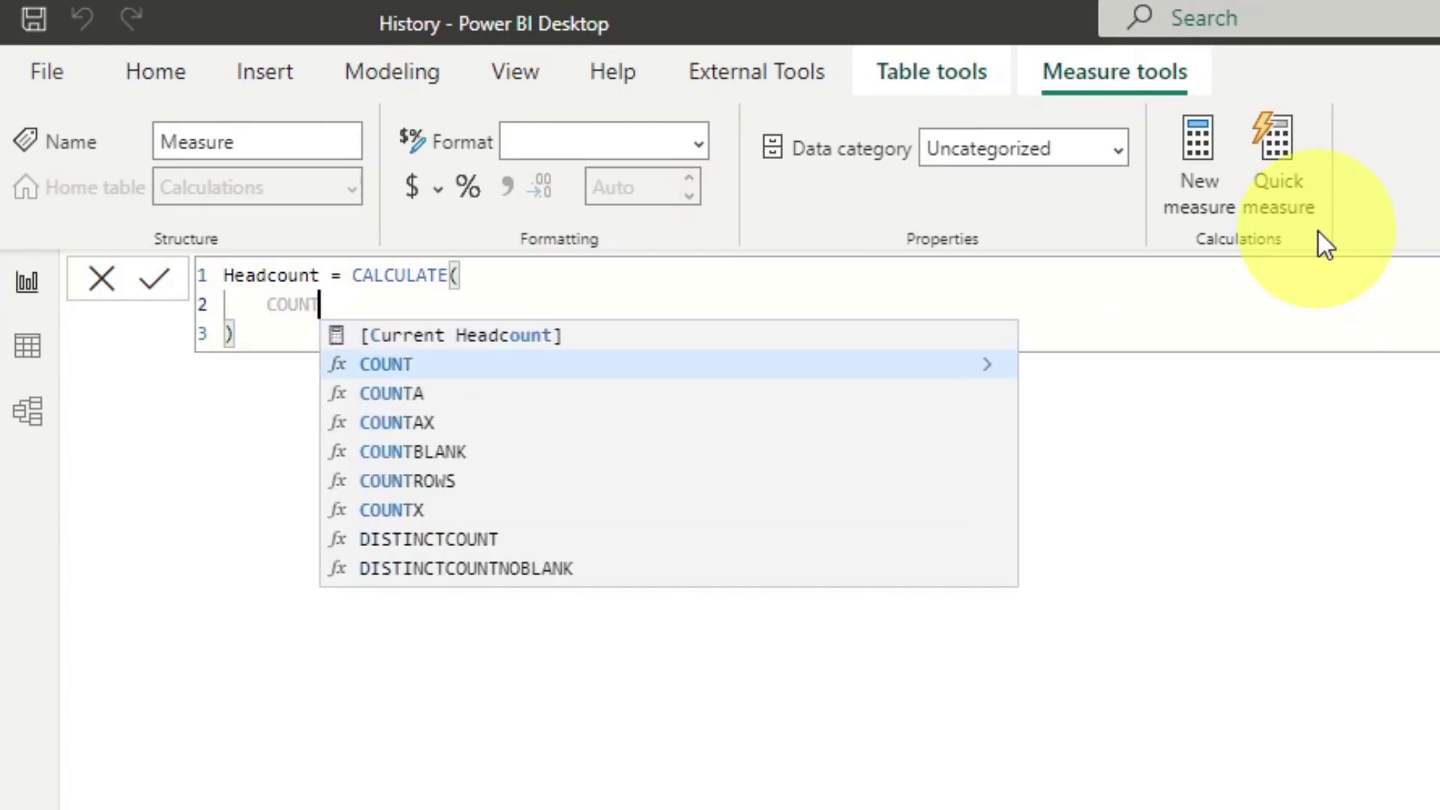
pyautogui.write('(ID')
pyautogui.press('Up')
pyautogui.press('Tab')
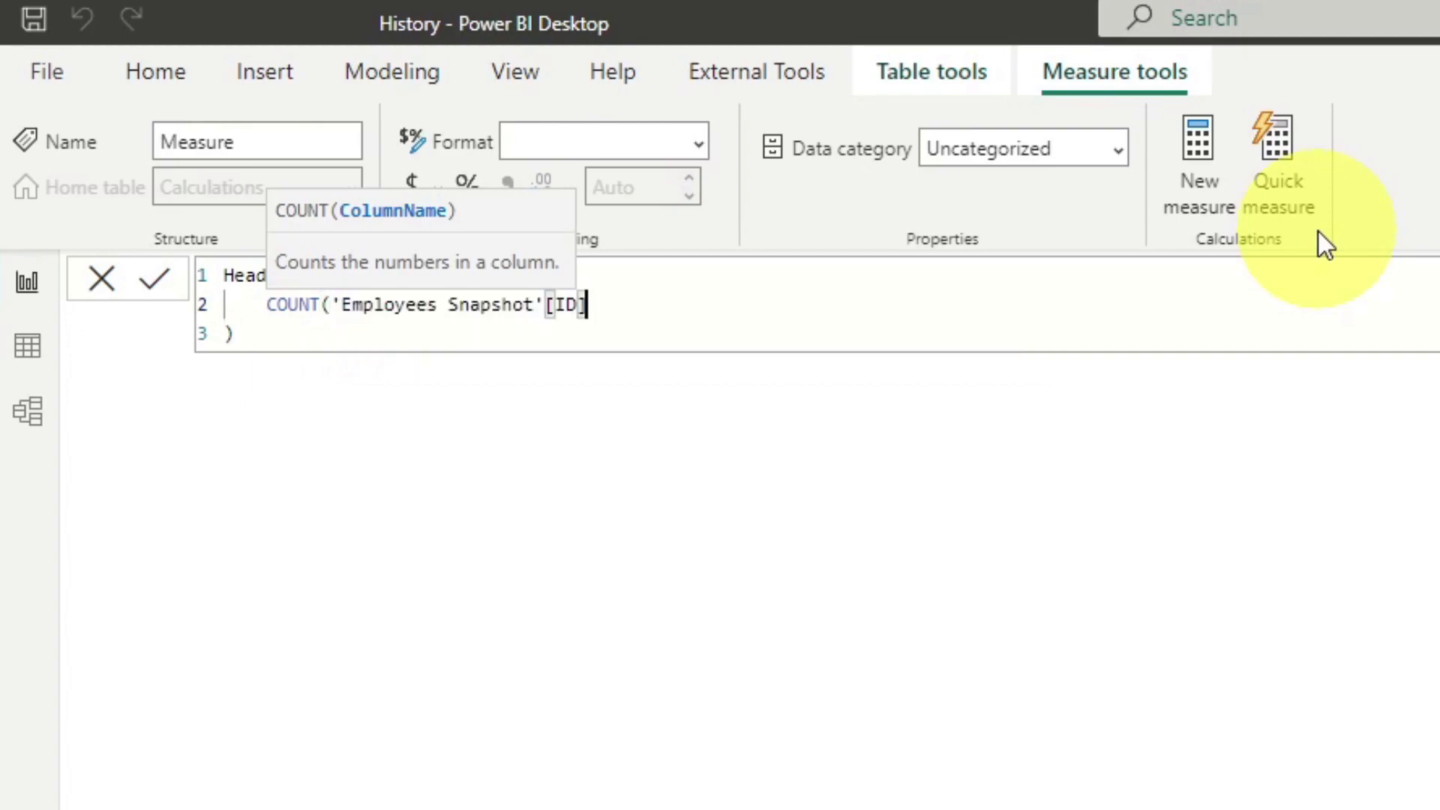
pyautogui.write(')')
# Add FILTER over the 'Employees Snapshot' table as the filter argument
pyautogui.hotkey('shift', 'Return')
pyautogui.write(', ')
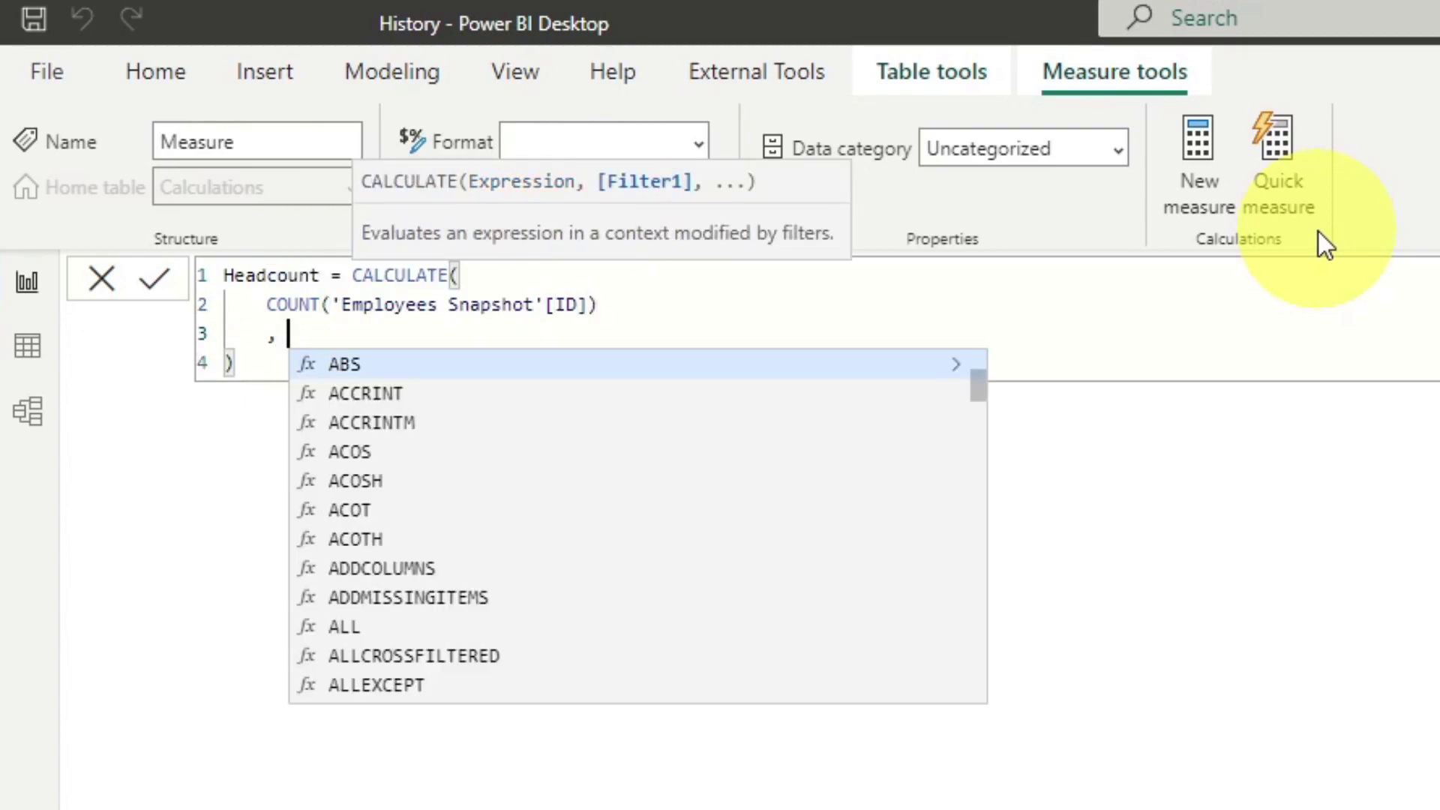
pyautogui.write('FILTER()')
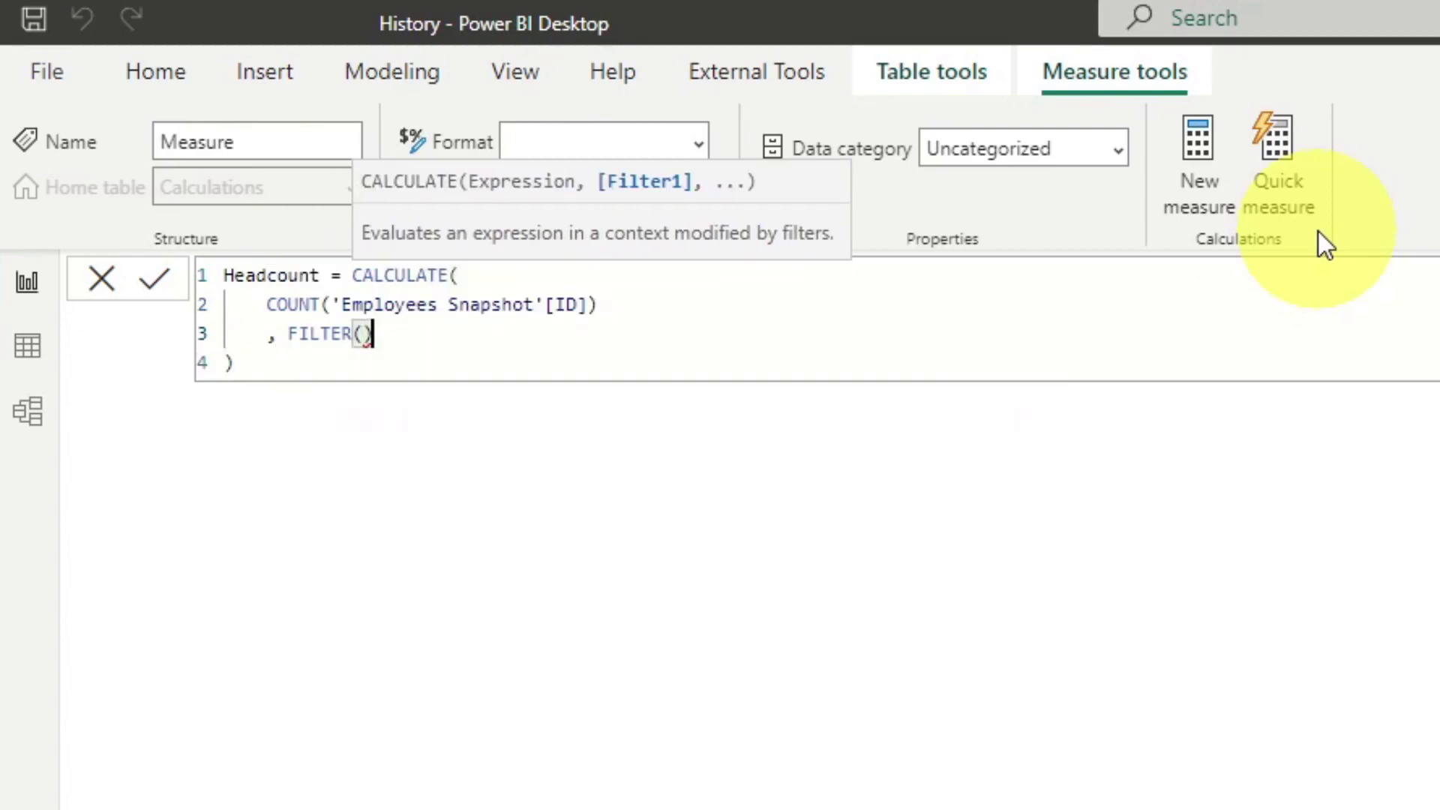
pyautogui.hotkey('shift', 'Return')
pyautogui.hotkey('shift', 'Return')
pyautogui.press('Up')
pyautogui.press('Tab')
pyautogui.write('Emplo')
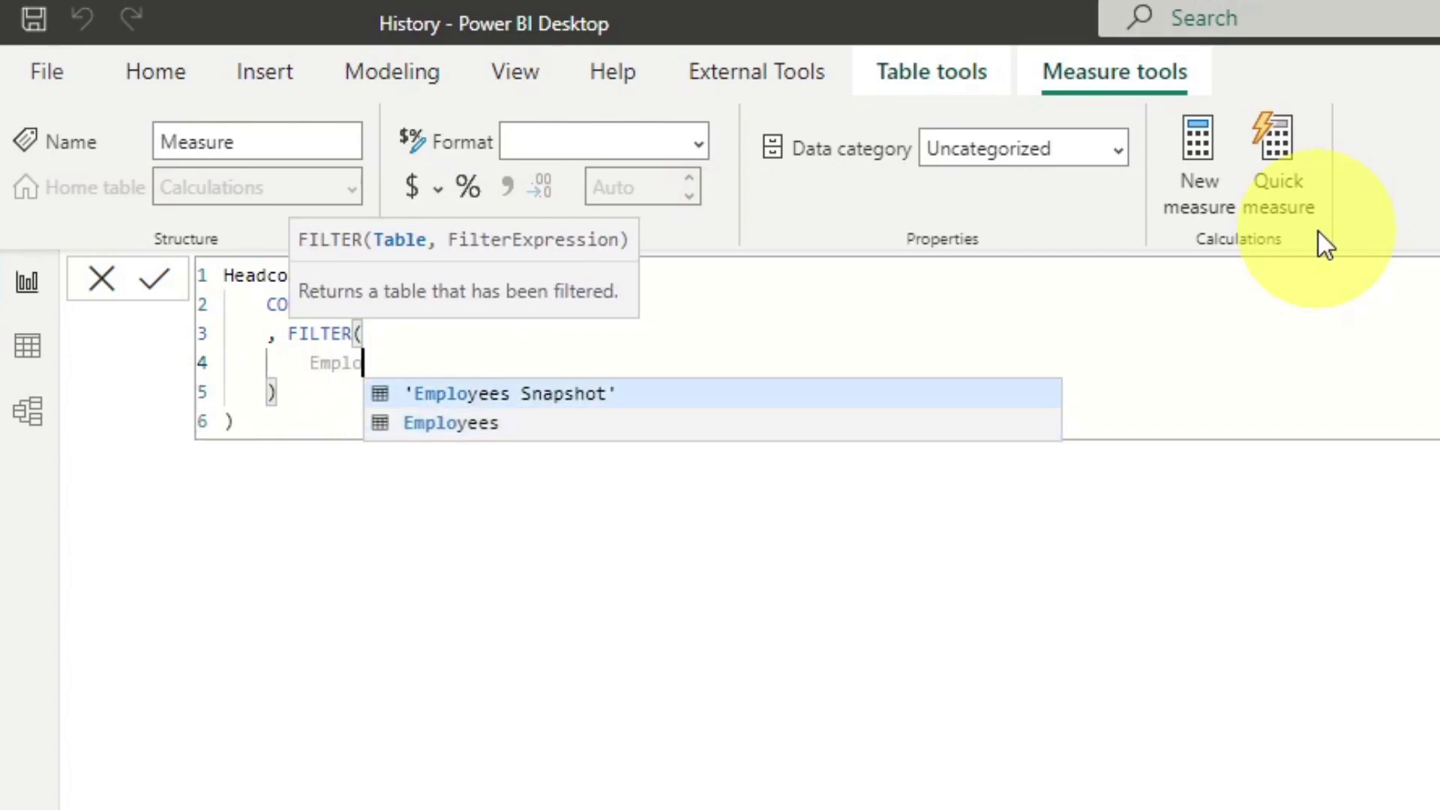
pyautogui.press('Tab')
# Finish with the condition 'Employees Snapshot'[Date] = MAX('Calendar'[Date]) and commit the measure
pyautogui.hotkey('shift', 'Return')
pyautogui.write(', DA')
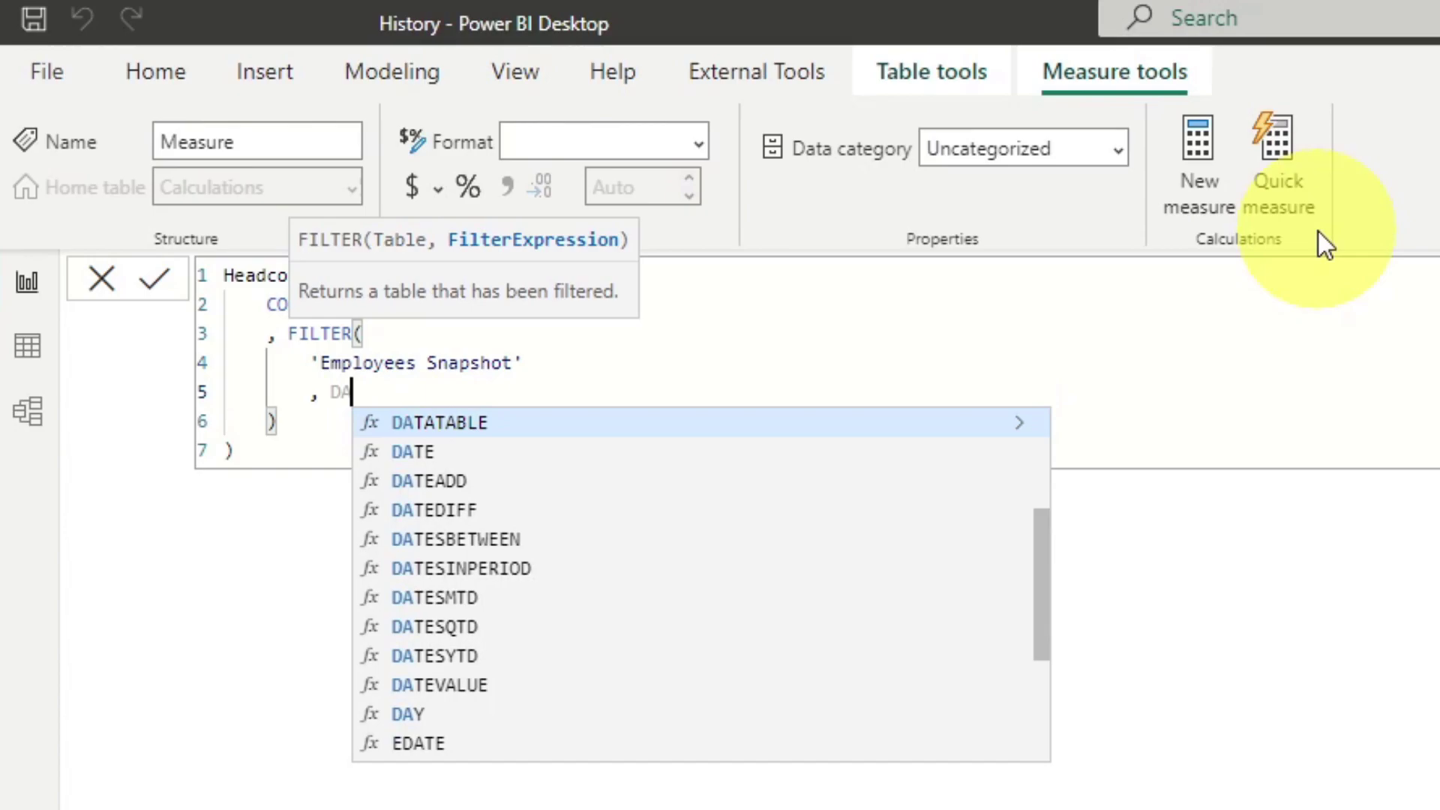
pyautogui.press('Escape')
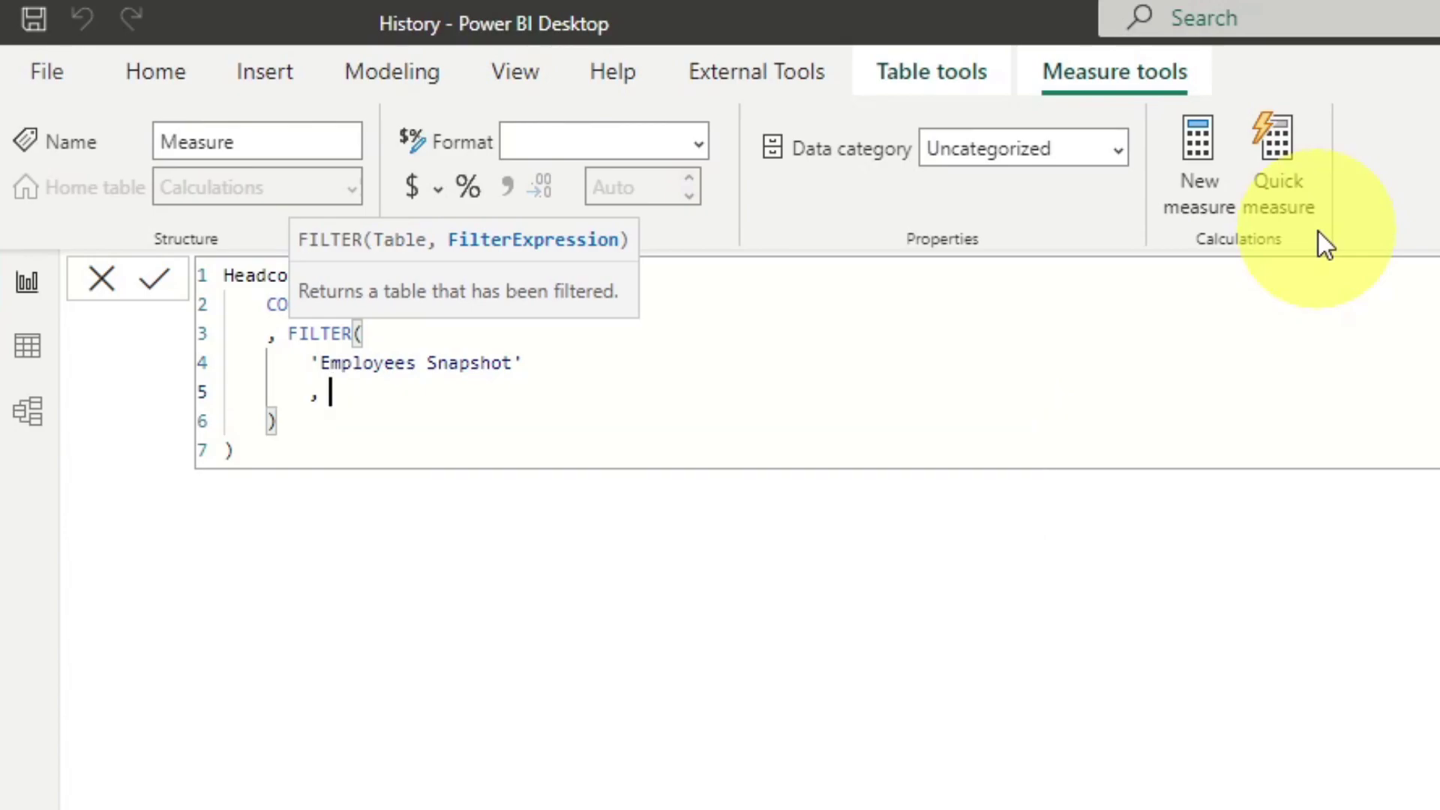
pyautogui.write('Employ')
pyautogui.press('Tab')
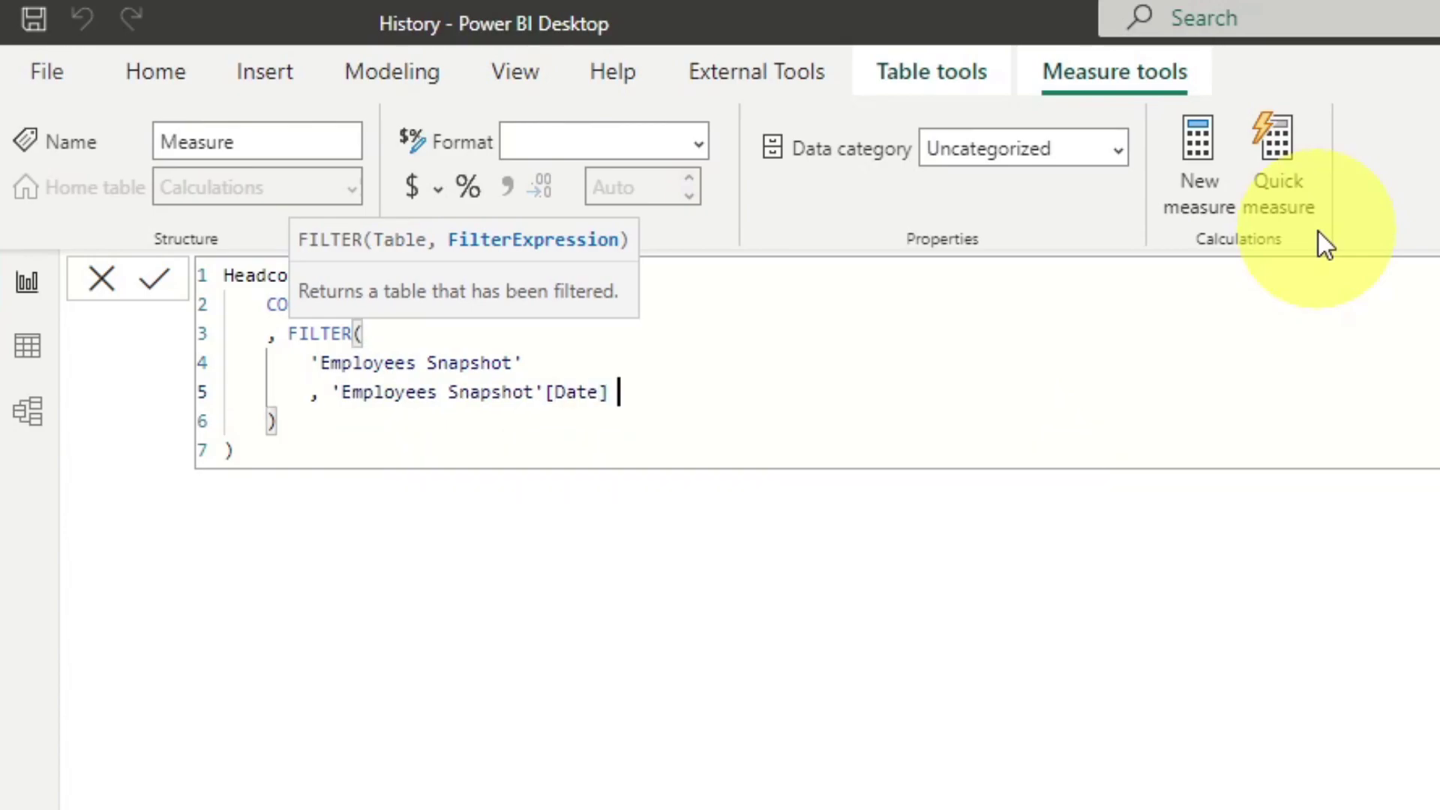
pyautogui.write('= MAX(')
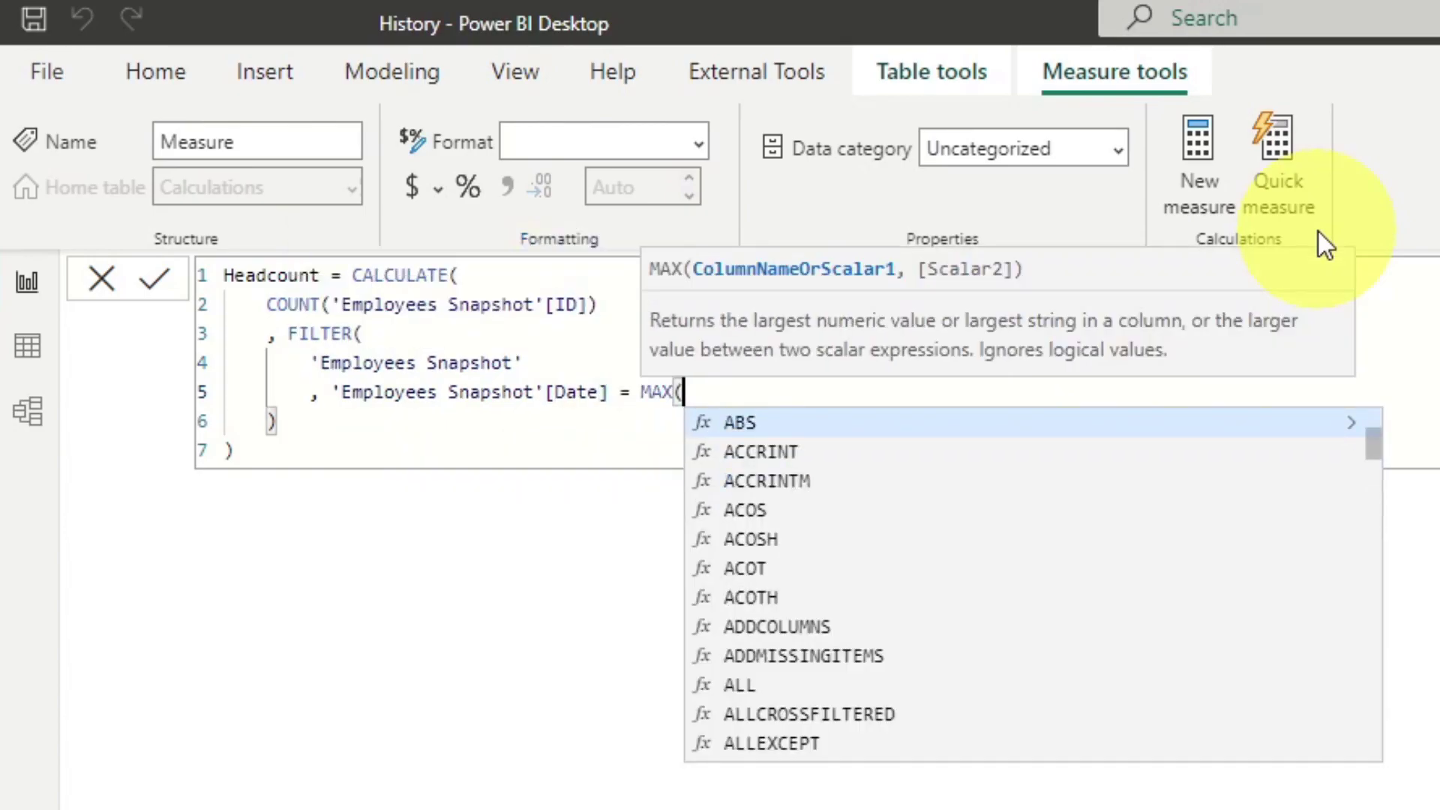
pyautogui.write('C')
pyautogui.press('BackSpace')
pyautogui.write('Calend')
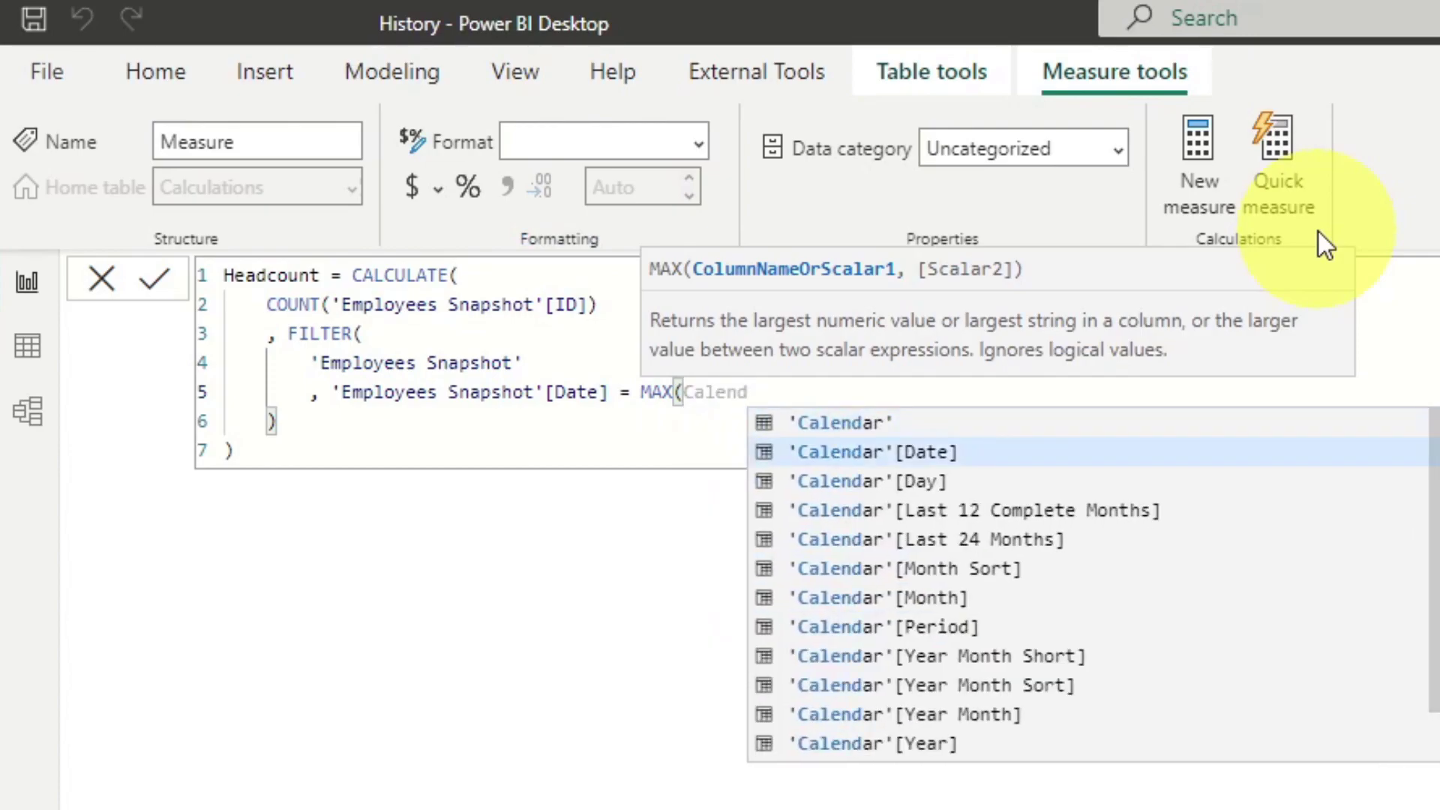
pyautogui.press('Tab')
pyautogui.write(')')
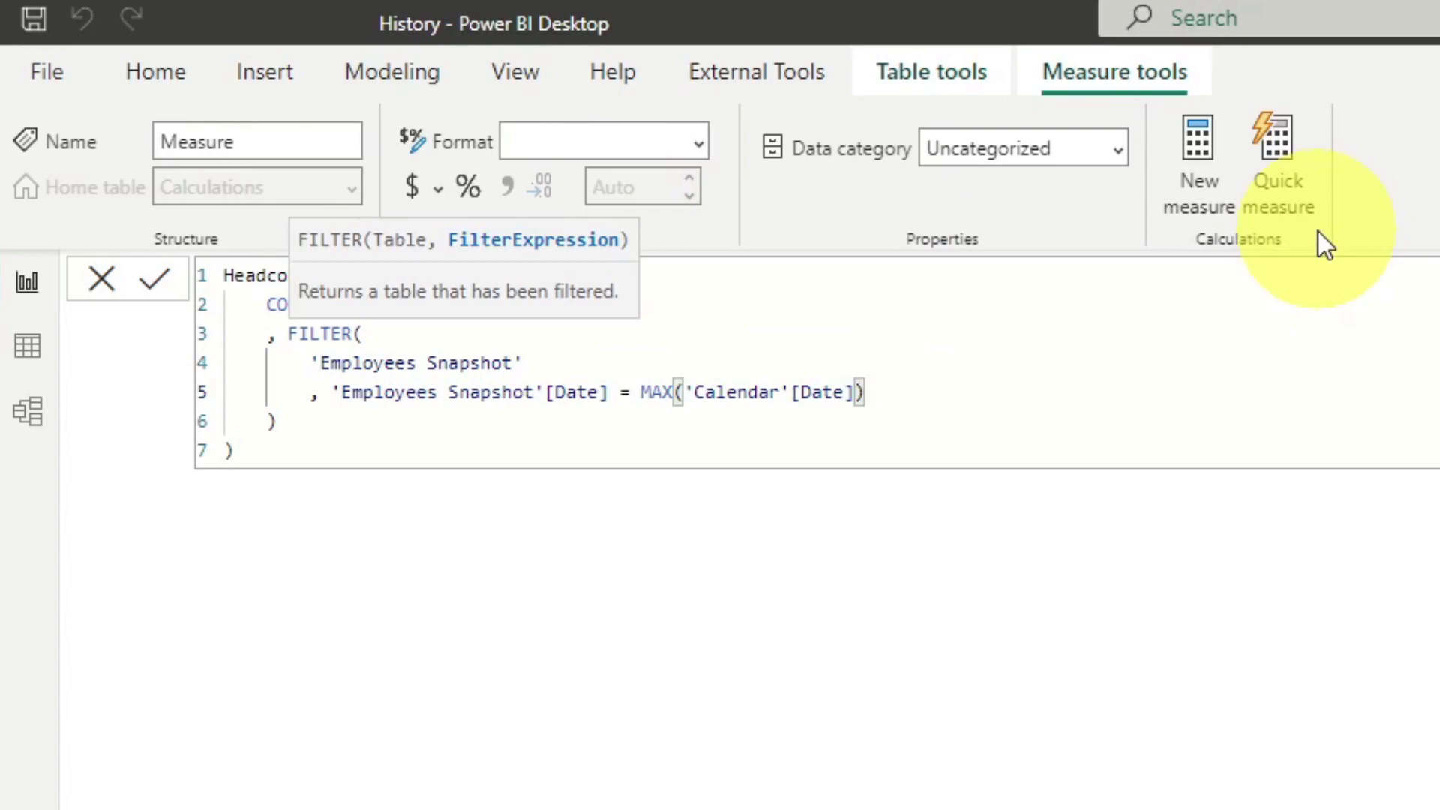
pyautogui.press('Return')
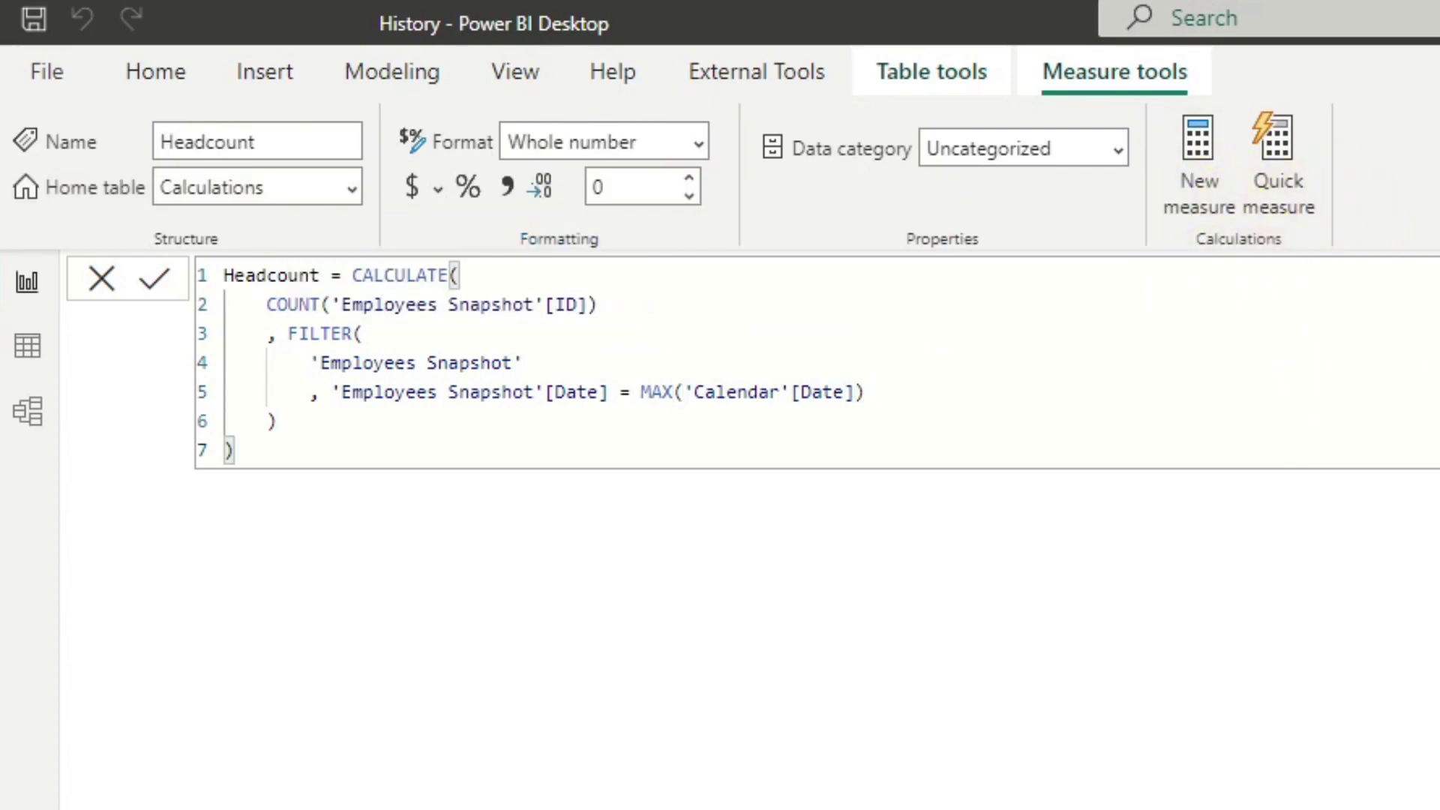
# Build a clustered column chart of Headcount by Year Month
pyautogui.click(277, 399)
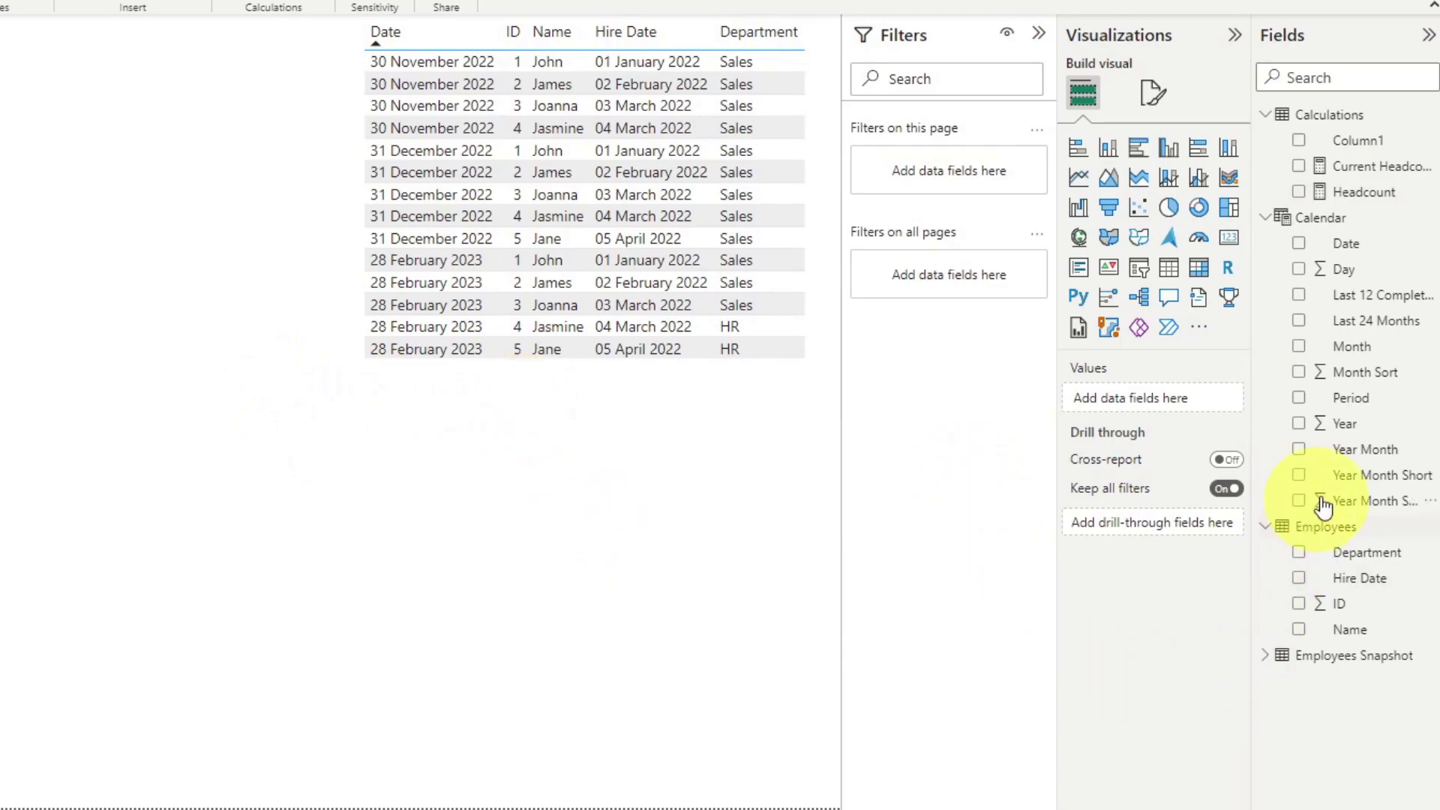
pyautogui.moveTo(1354, 450); pyautogui.dragTo(563, 579)
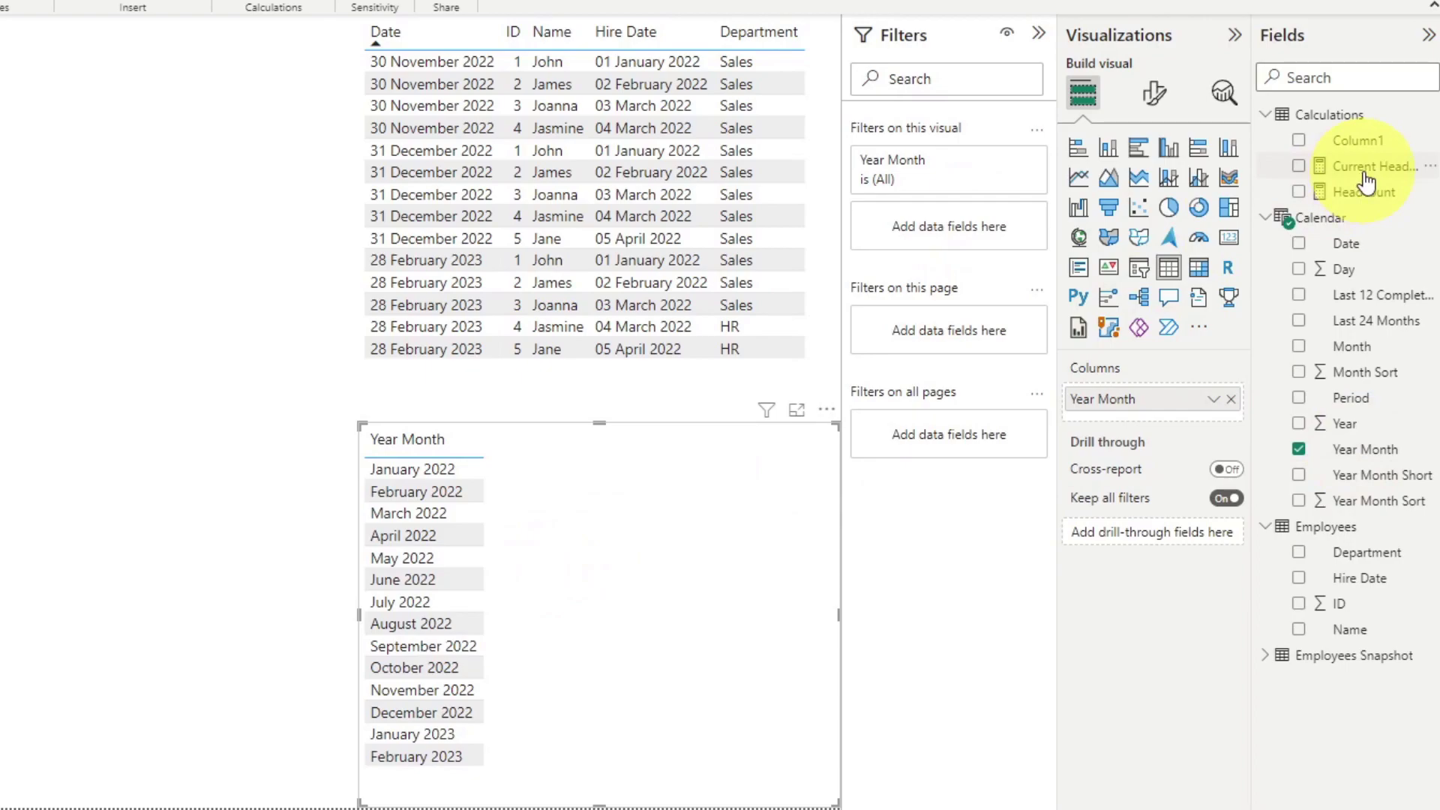
pyautogui.moveTo(1367, 197); pyautogui.dragTo(736, 637)
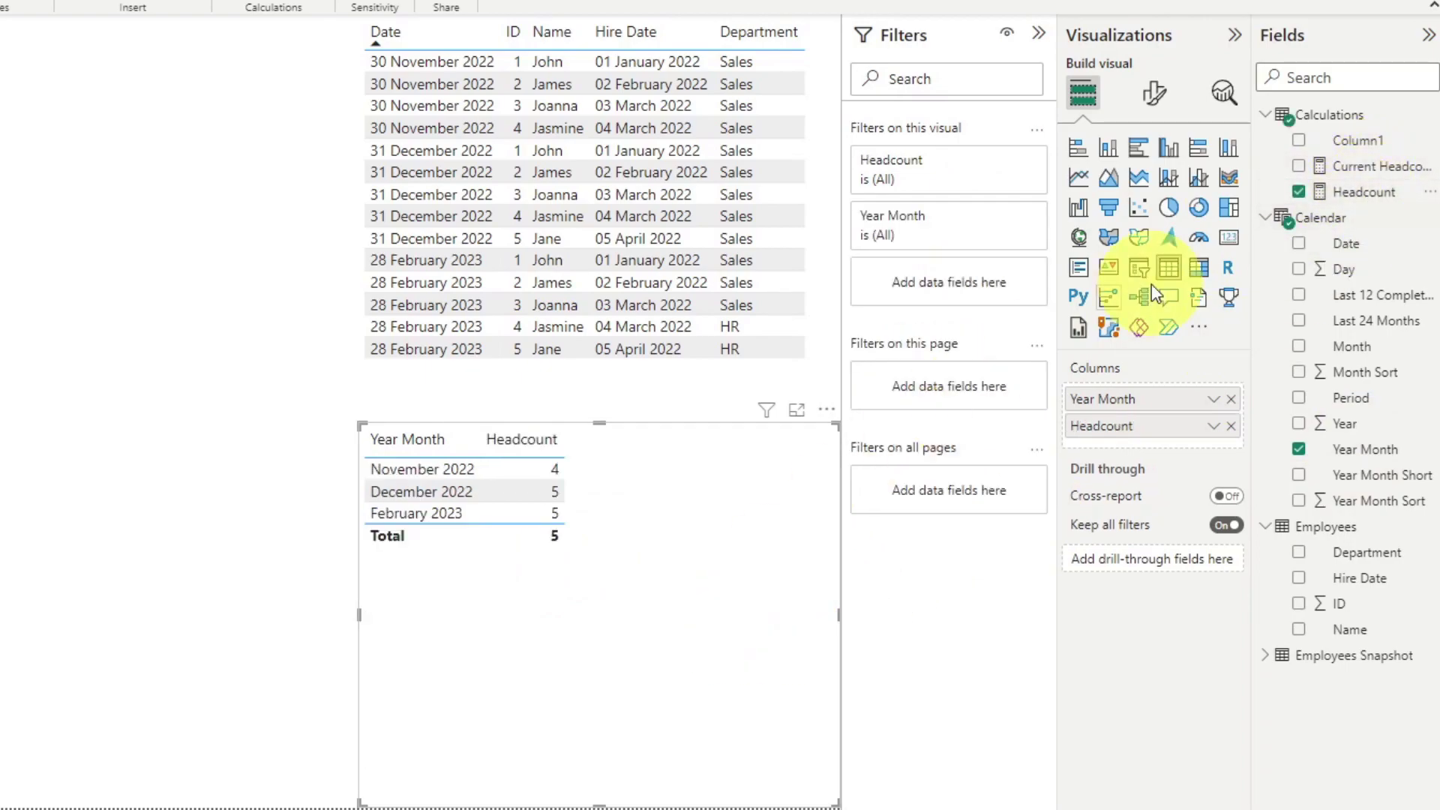
pyautogui.click(1173, 153)
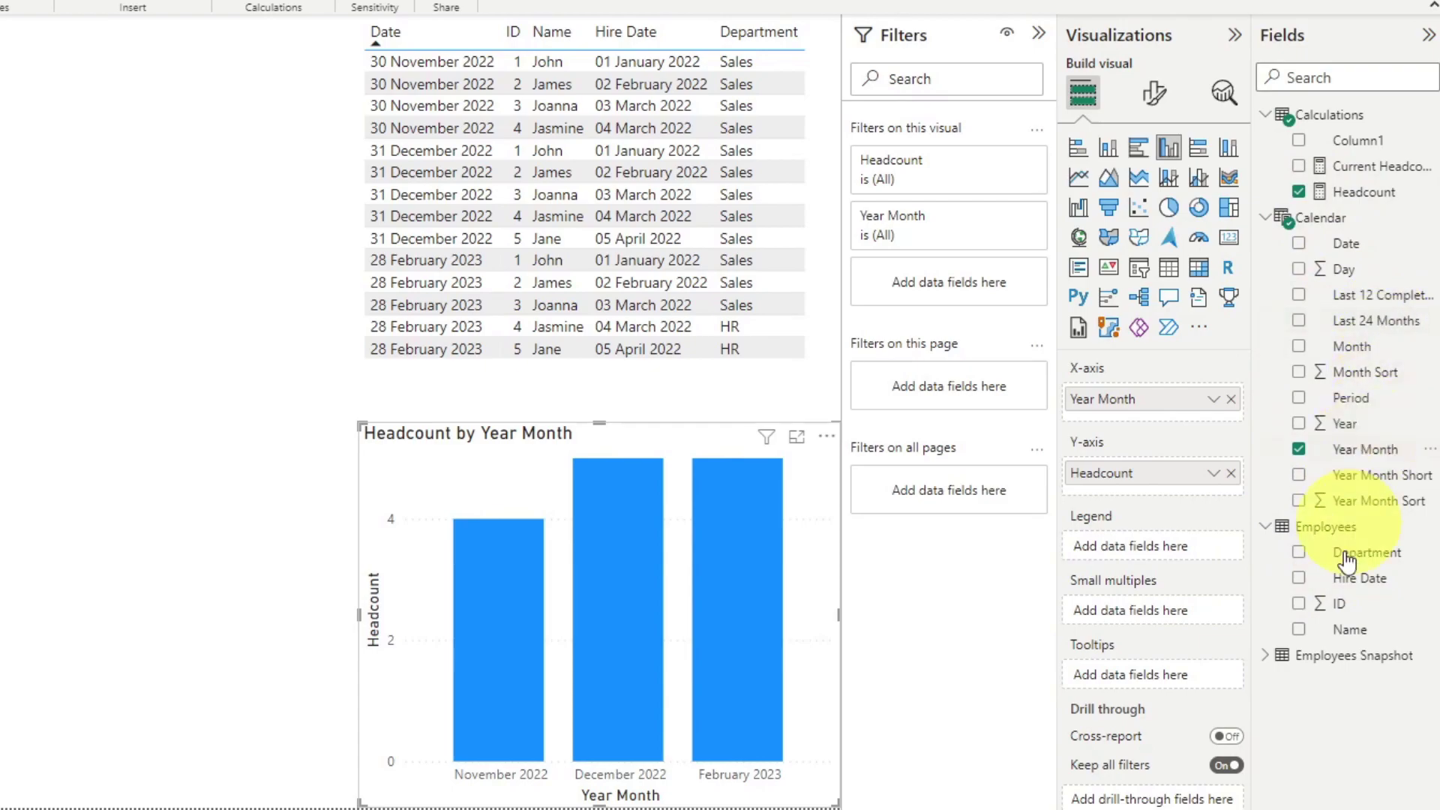
# Split the columns by Employees Snapshot Department and stack them
pyautogui.click(1266, 656)
pyautogui.moveTo(1367, 708); pyautogui.dragTo(1164, 550)
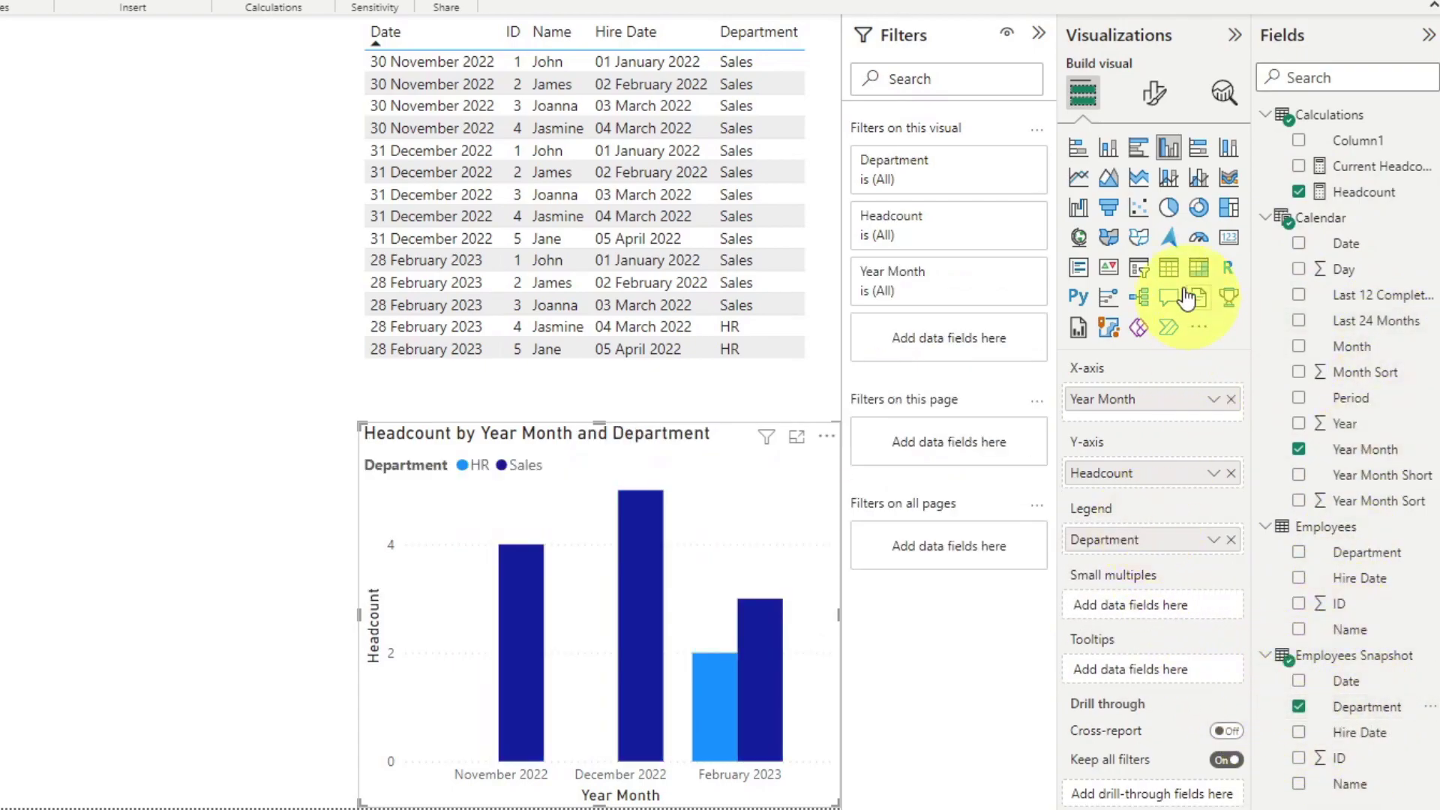
pyautogui.click(1109, 149)
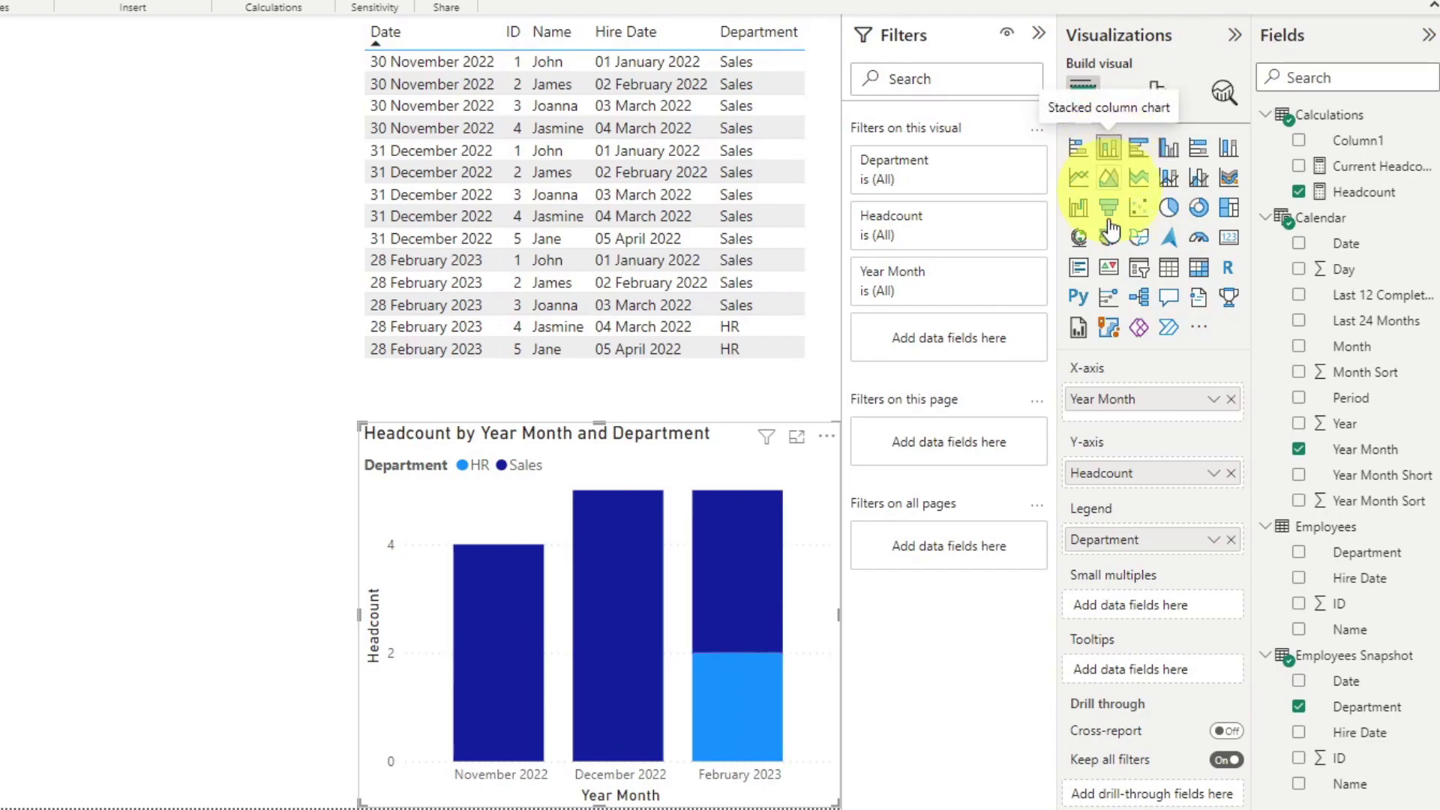